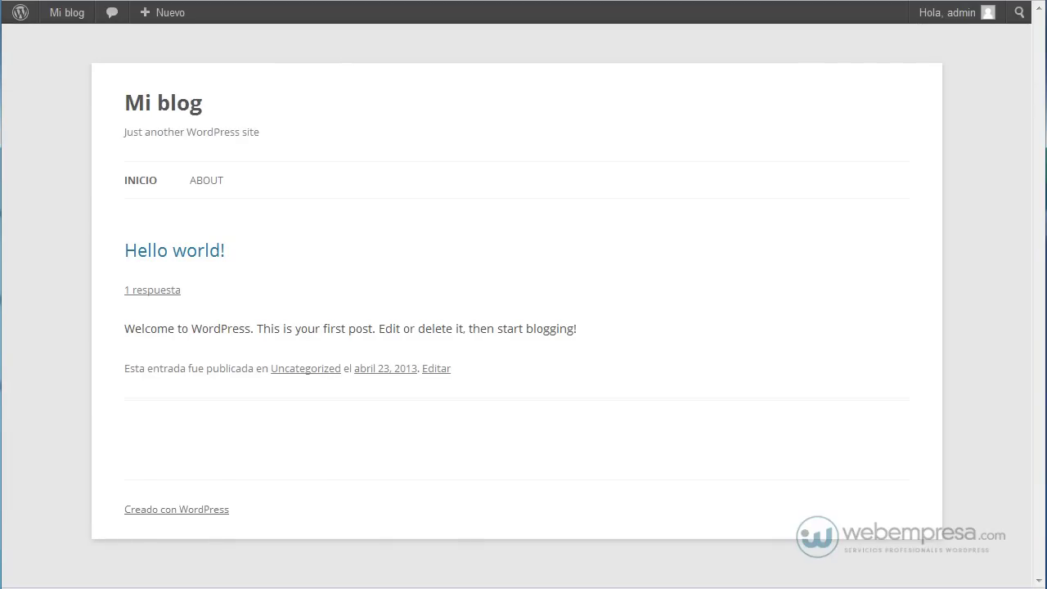
Preview the Twenty Eleven theme from the theme manager and cancel the preview
key(alt+Left)
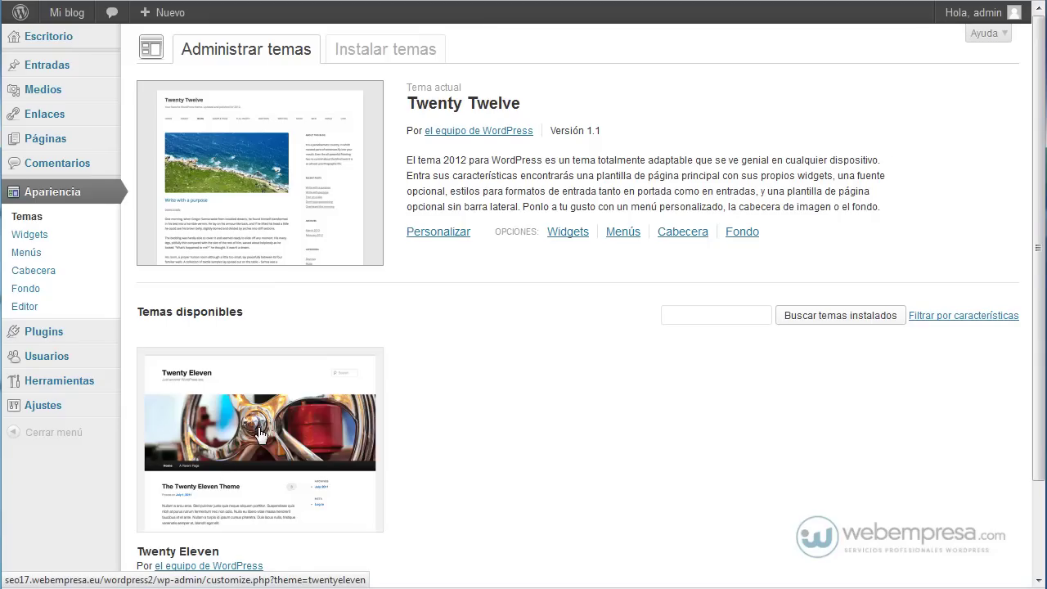
scroll(409, 427, down, 3)
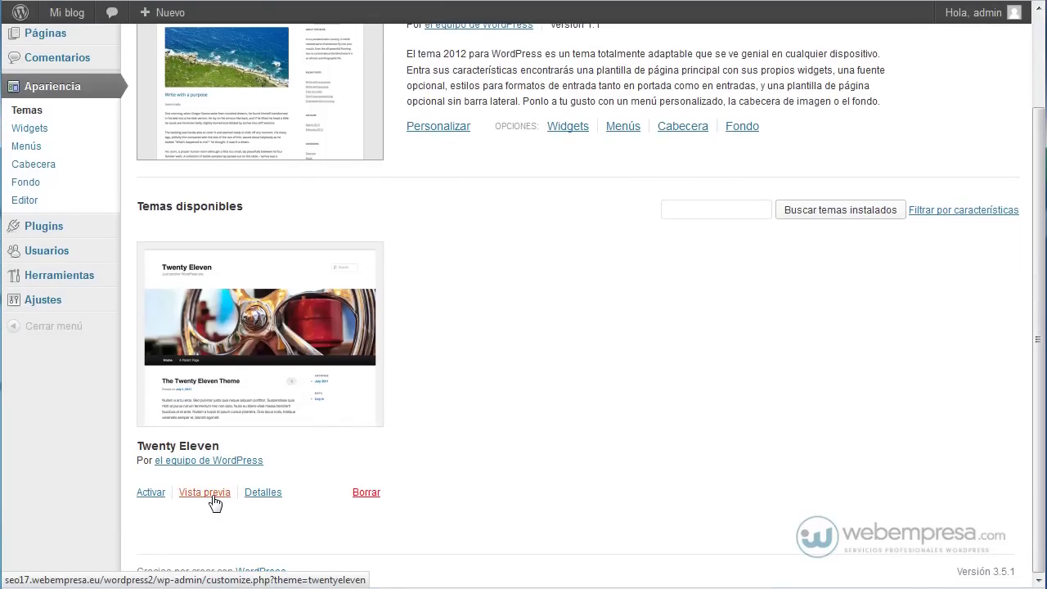
click(204, 492)
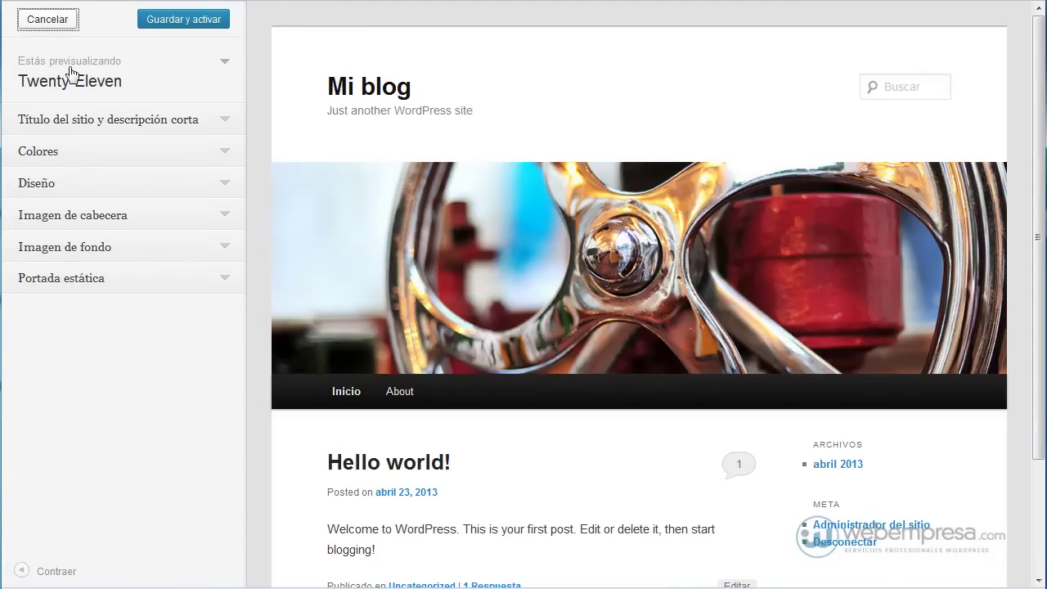
click(61, 20)
scroll(461, 388, up, 2)
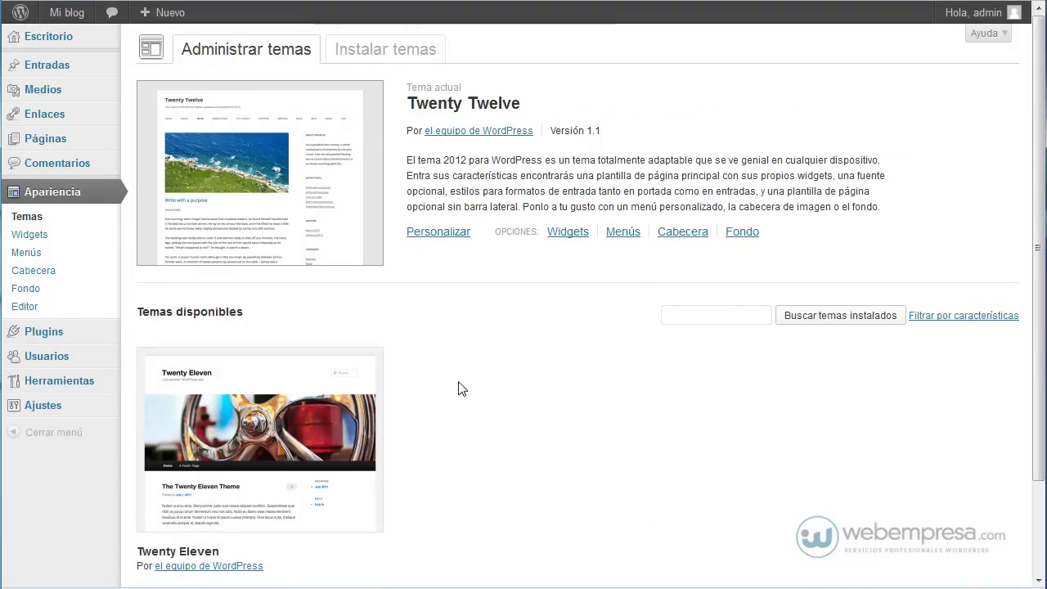
Activate the Twenty Eleven theme and switch back to Twenty Twelve as the active theme
scroll(460, 389, down, 1)
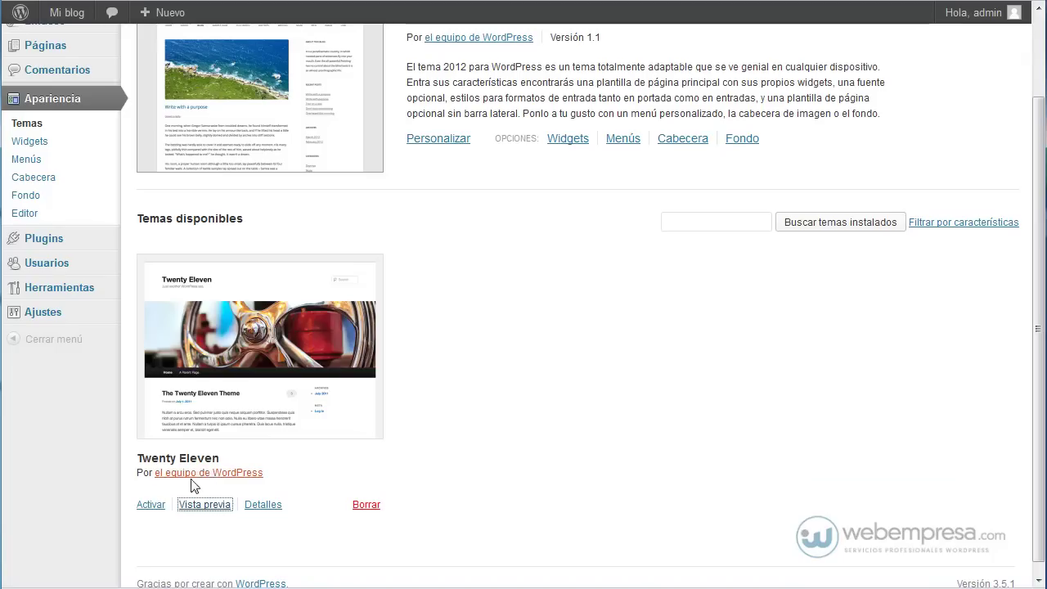
click(151, 507)
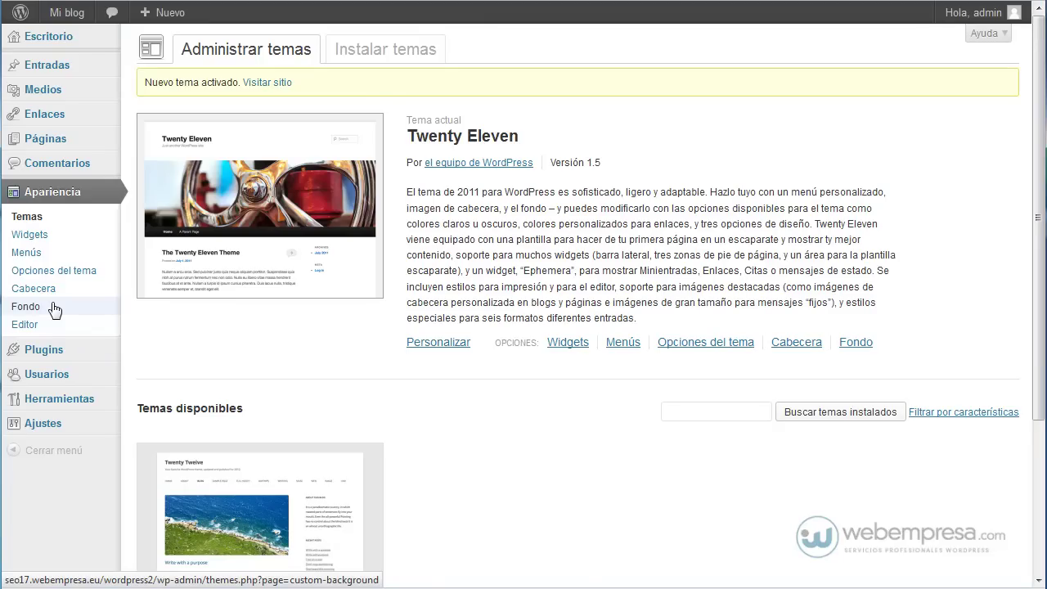
scroll(444, 344, down, 3)
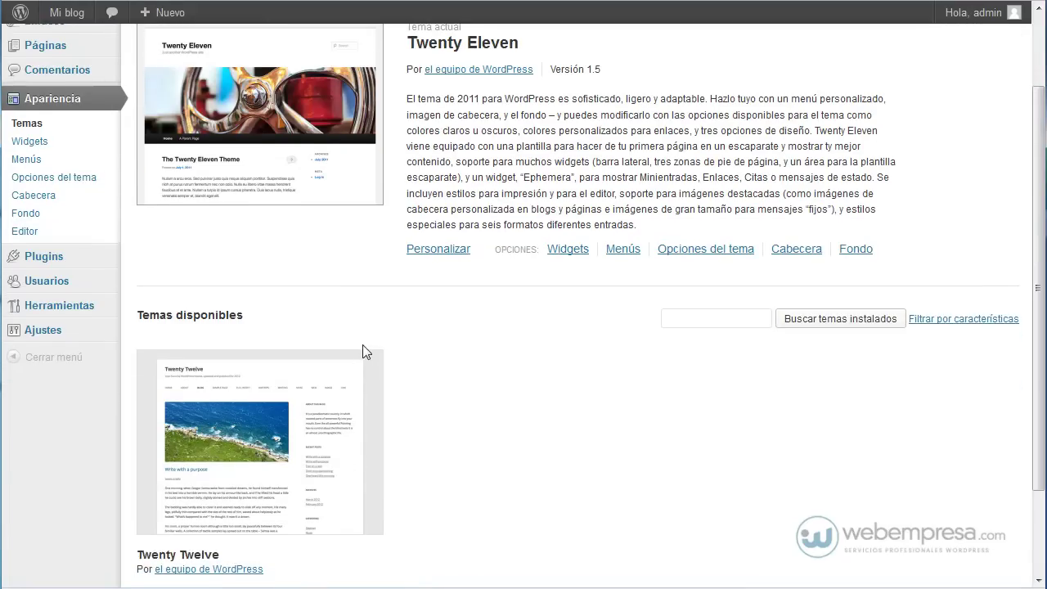
scroll(188, 507, down, 2)
click(149, 494)
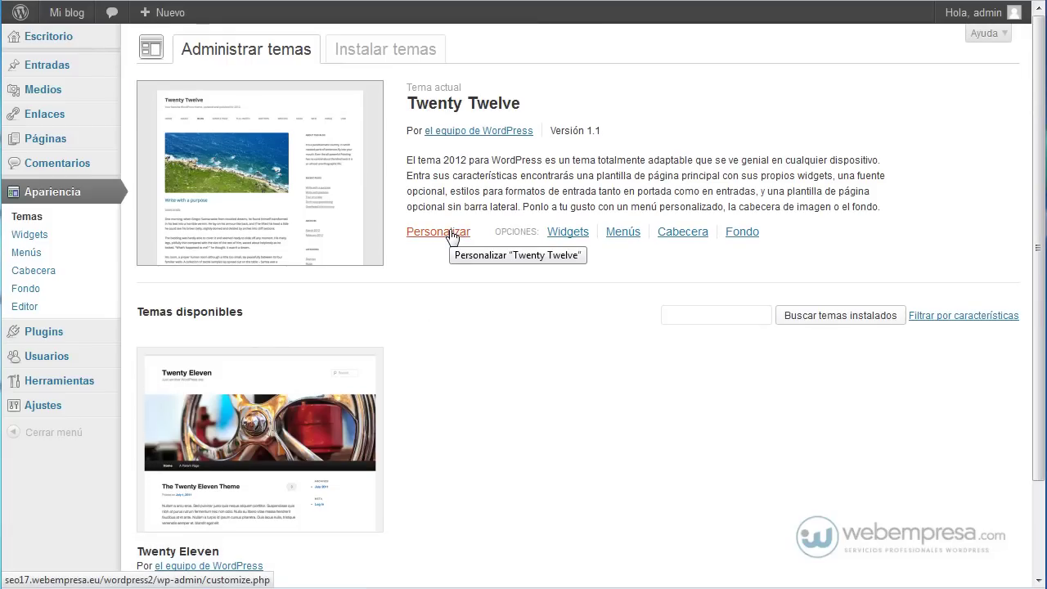
Open the customizer for the Twenty Twelve theme, then collapse and re-expand its controls
click(438, 232)
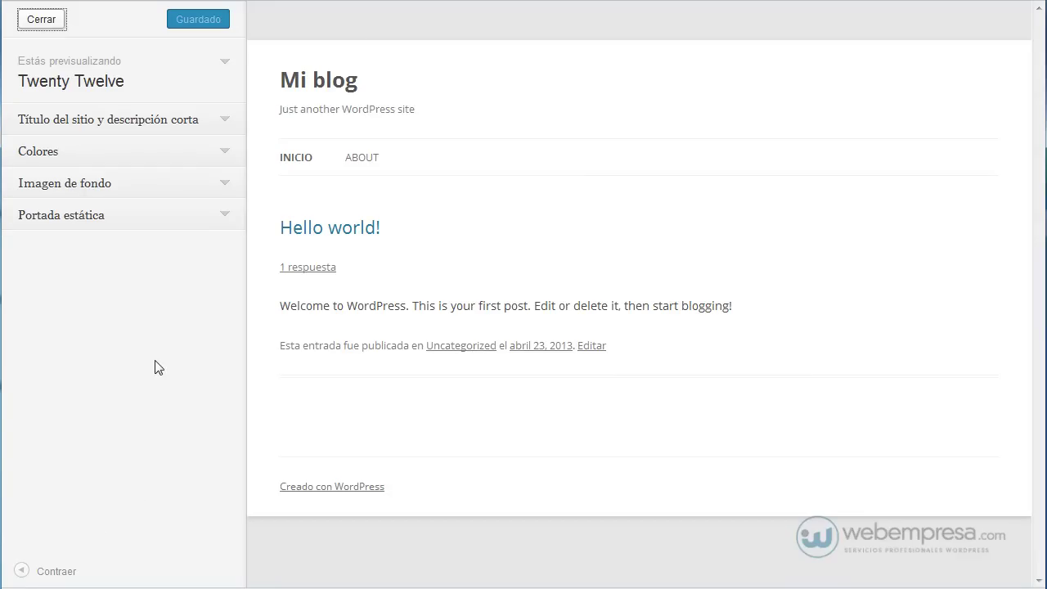
click(21, 572)
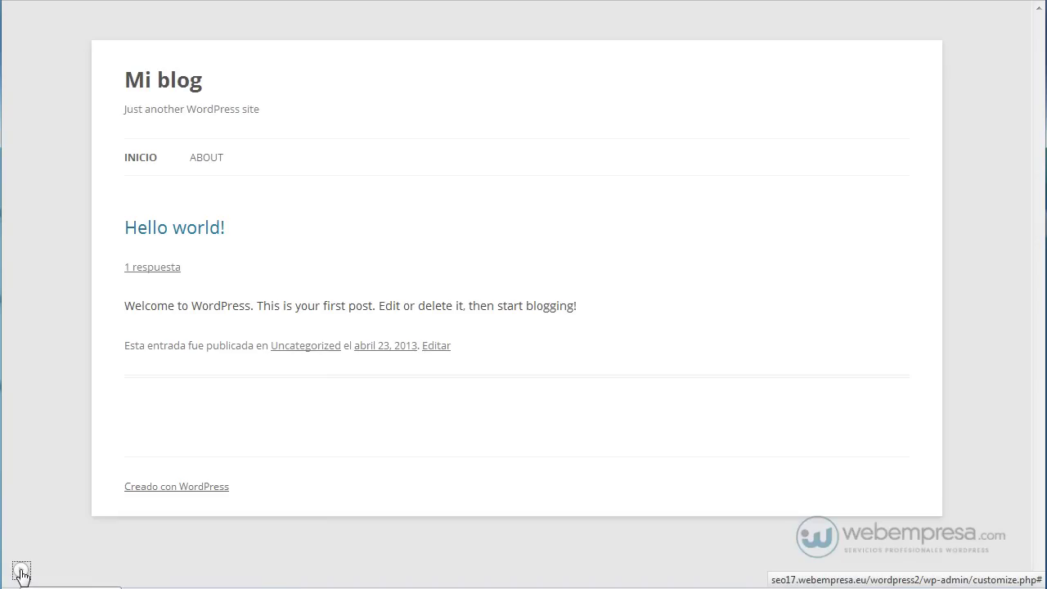
click(20, 572)
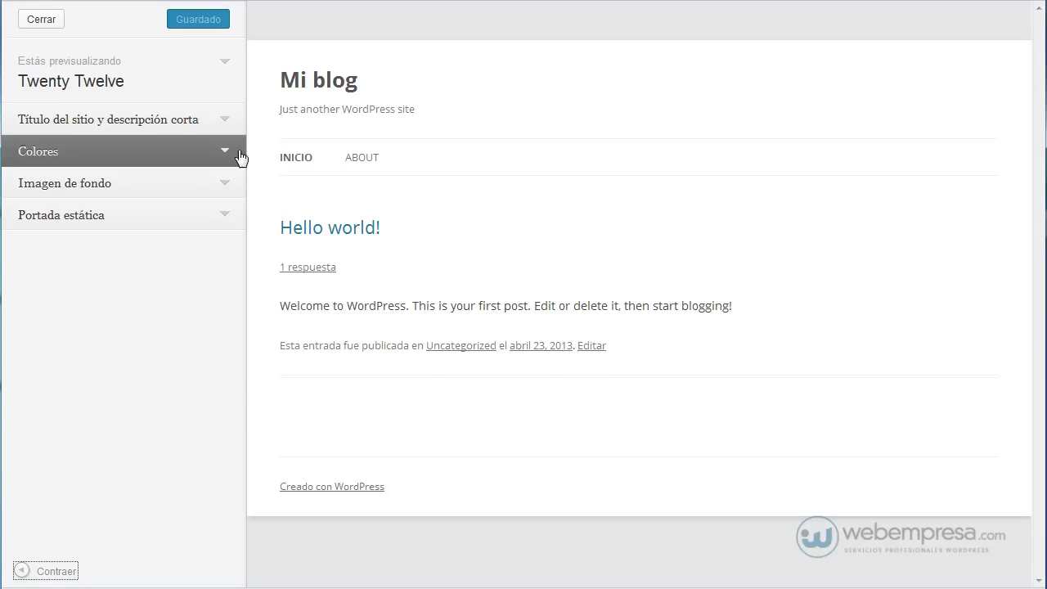
Change the site title to "Mi blog de viajes" in the title and short description settings
click(231, 126)
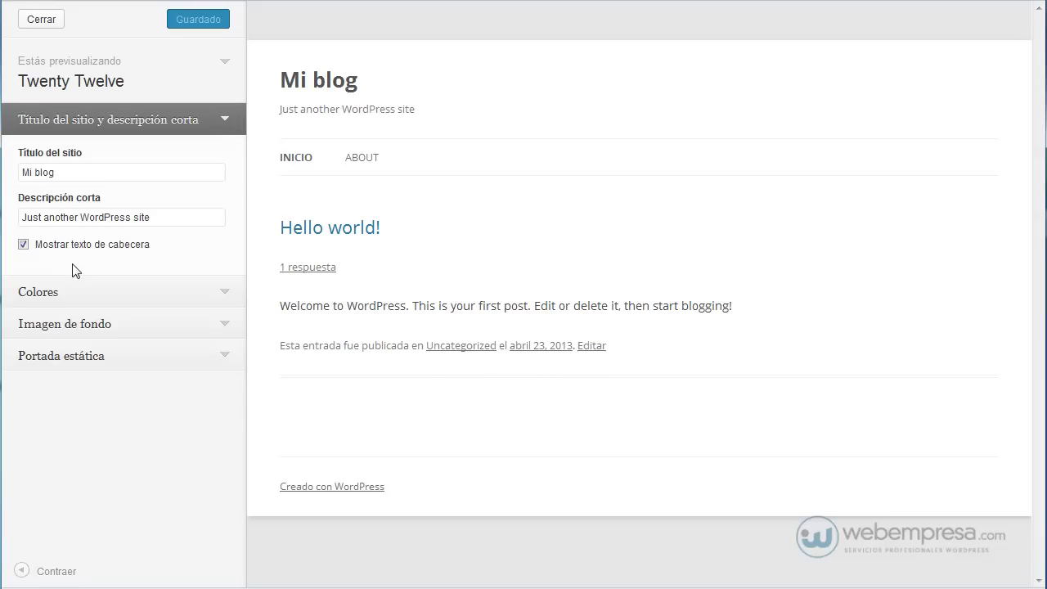
triple_click(83, 171)
click(133, 173)
text(de )
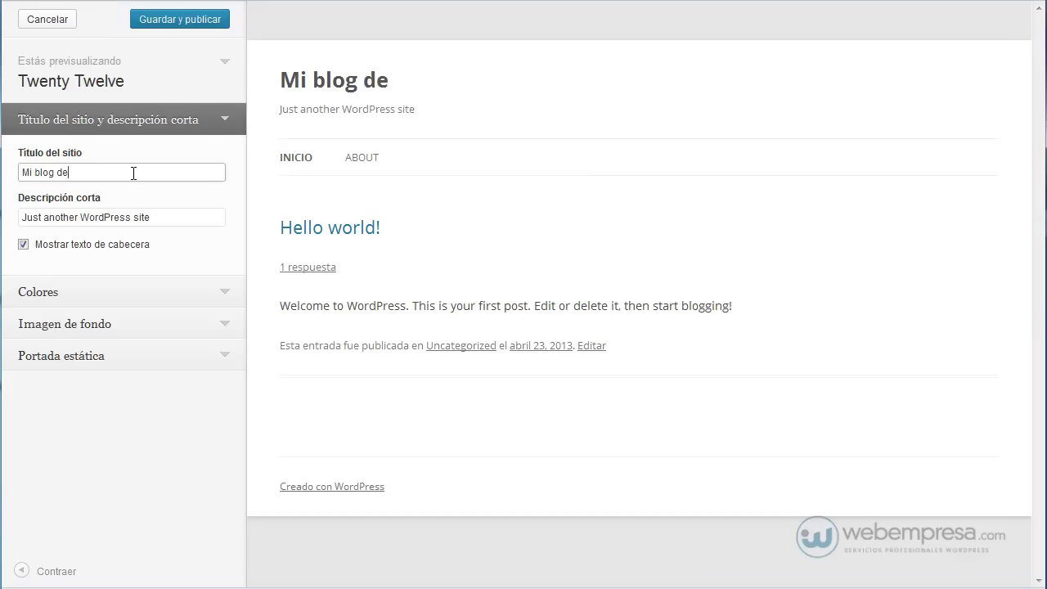
text(viajes)
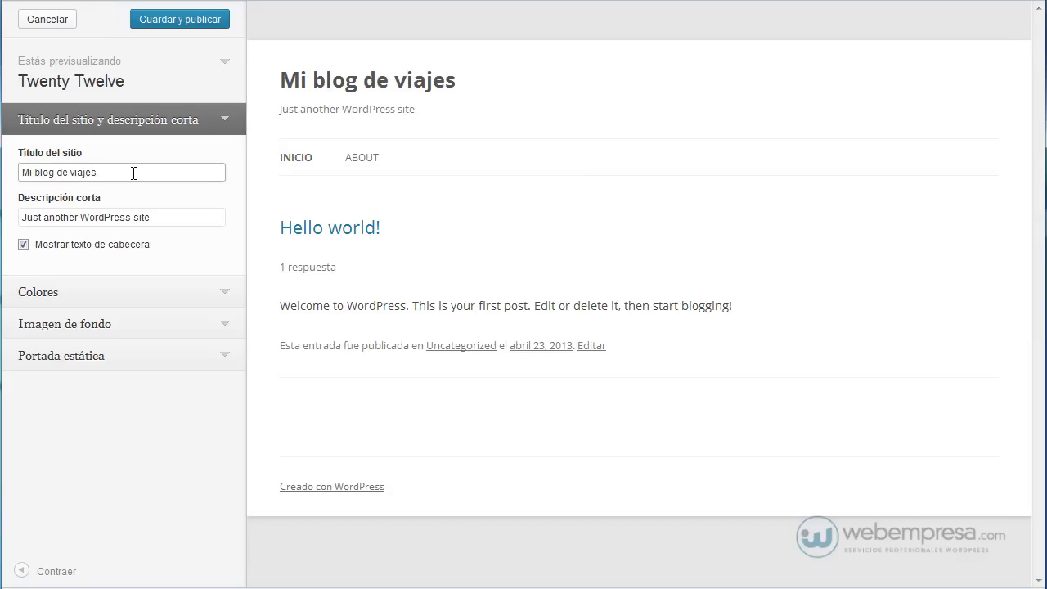
Replace the short description with "Mi sitio de viajes preferidos" and try the header text display option
triple_click(202, 217)
text(Mi sitio)
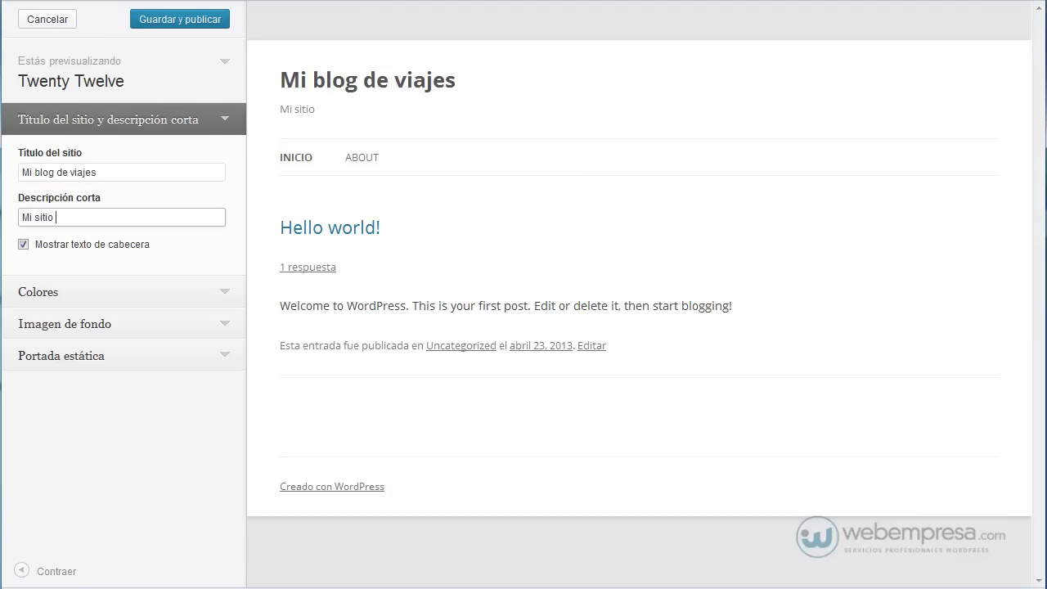
text( de viajes preferidos)
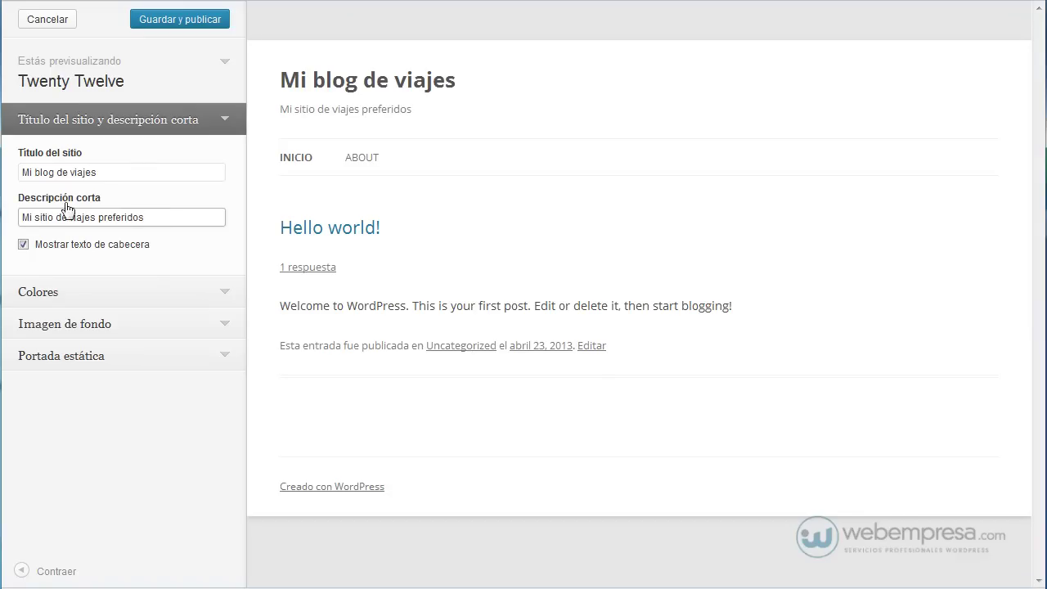
click(24, 244)
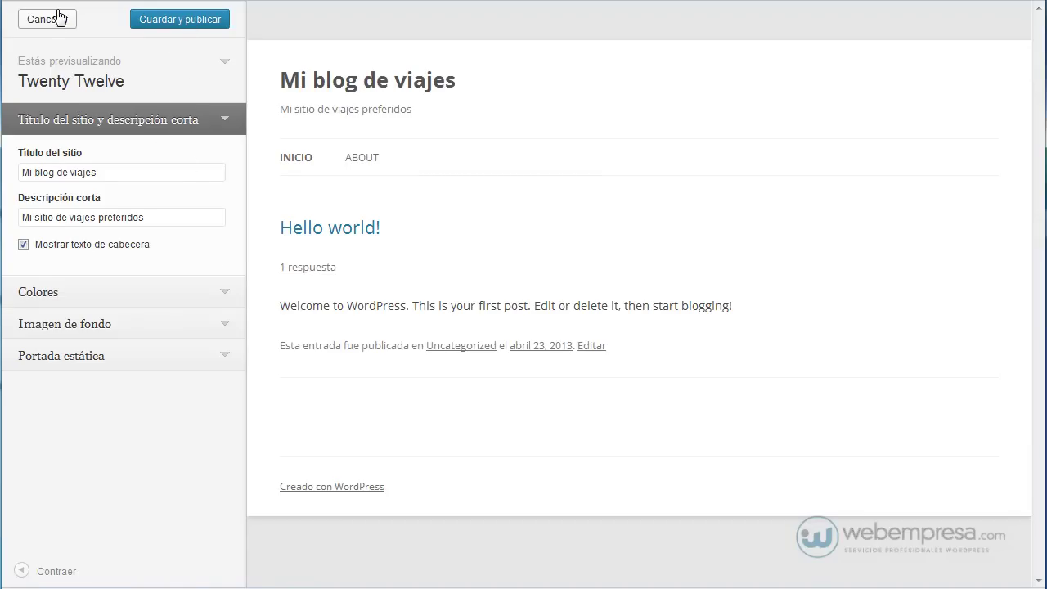
Set the header text colour to preset blue #1e73be, trying yellow #e0e000 along the way
click(229, 297)
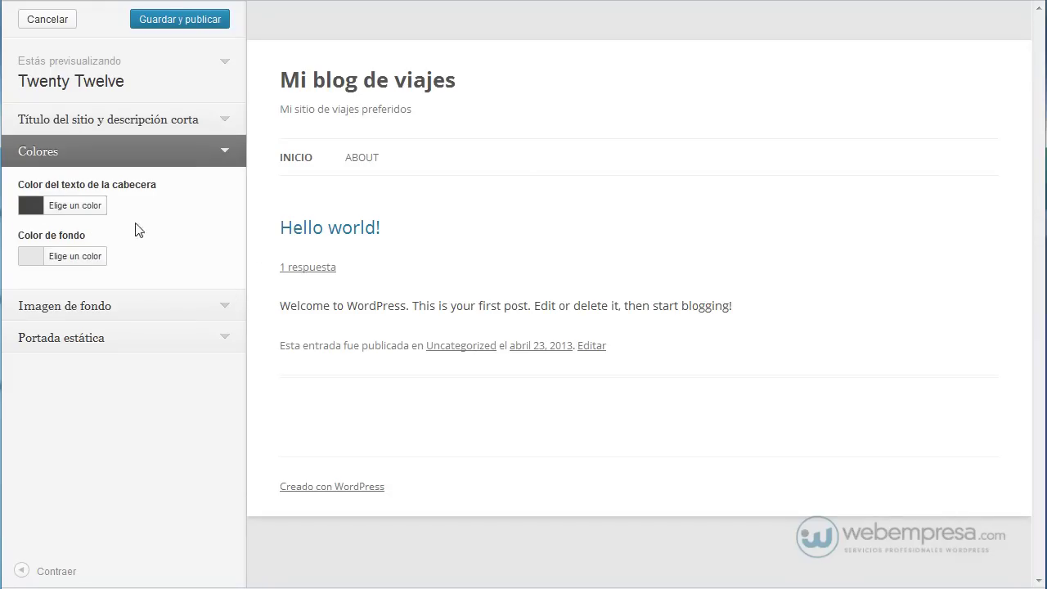
click(88, 211)
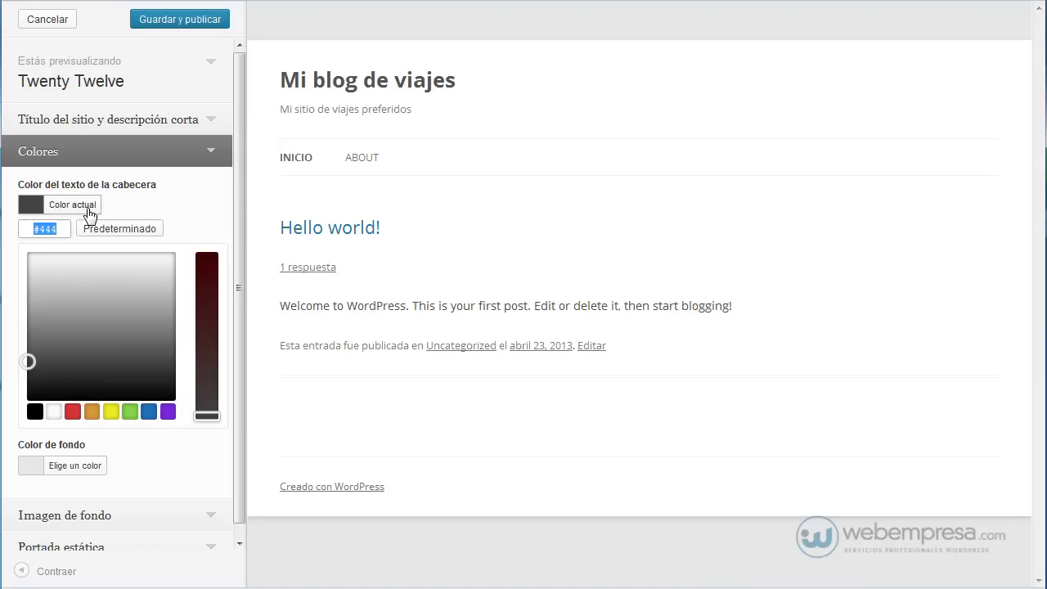
click(147, 412)
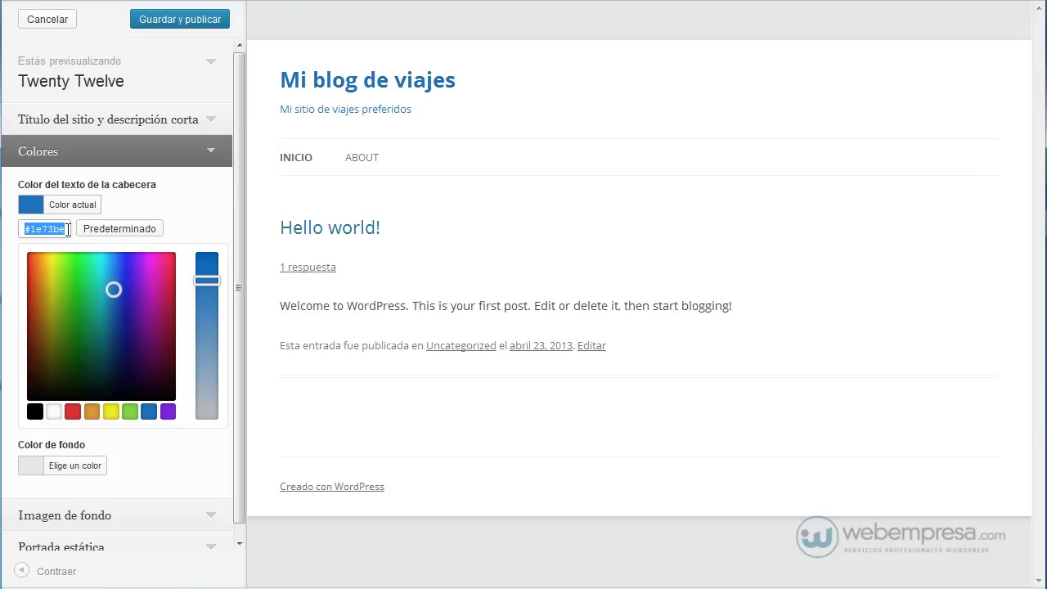
click(26, 231)
mouse_move(115, 289)
mouse_down()
mouse_move(110, 306)
mouse_move(138, 342)
mouse_move(168, 276)
mouse_move(52, 269)
mouse_up()
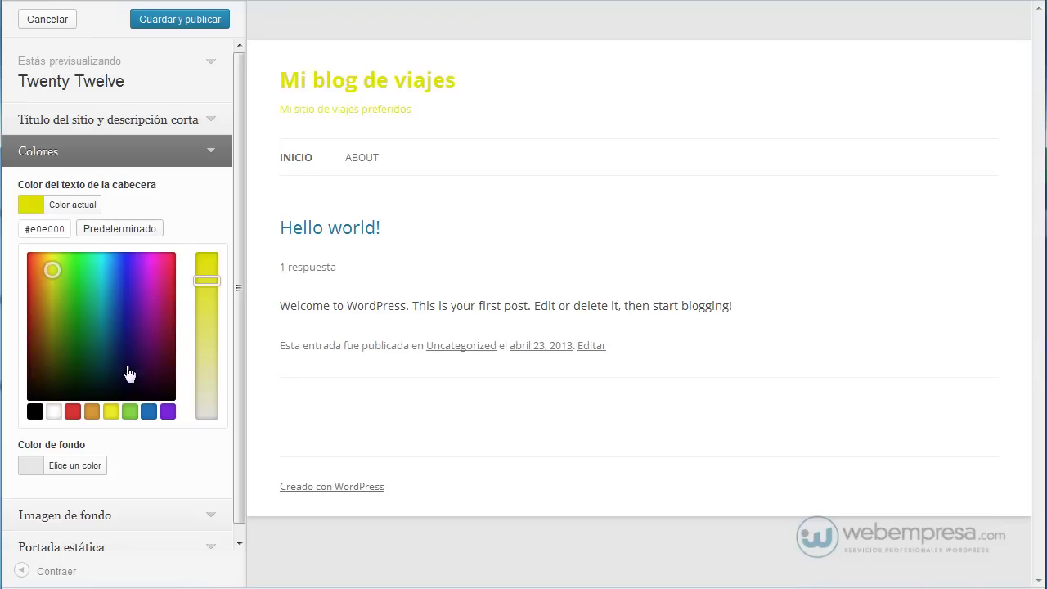
click(149, 411)
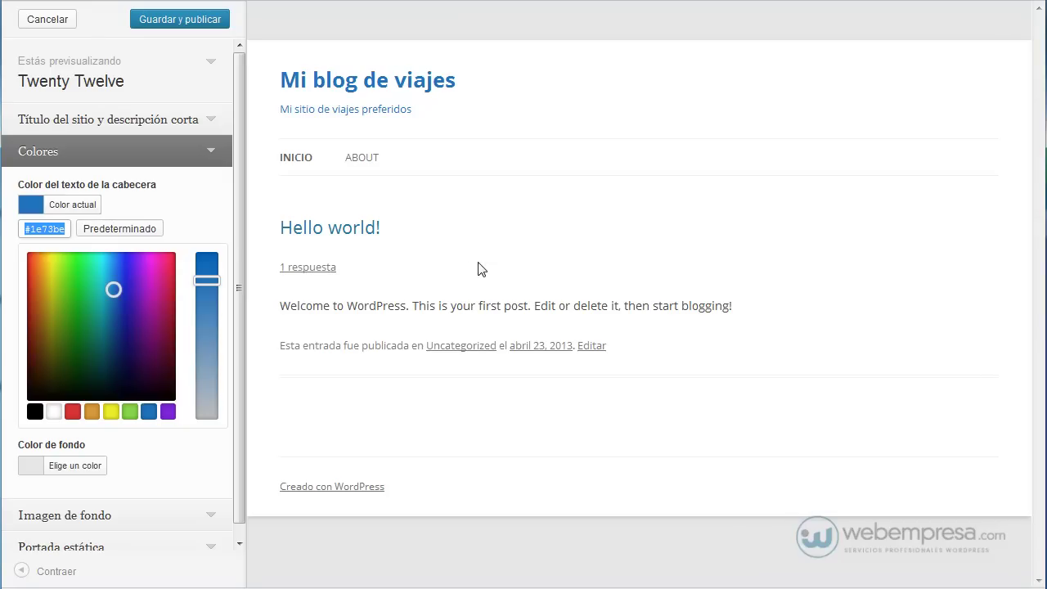
Set the site's background colour to the pale greyish blue #adbad3
click(81, 468)
click(28, 317)
drag(48, 330, 148, 435)
click(148, 462)
mouse_move(114, 342)
mouse_down()
mouse_move(109, 381)
mouse_move(100, 324)
mouse_move(120, 328)
mouse_up()
drag(207, 330, 211, 438)
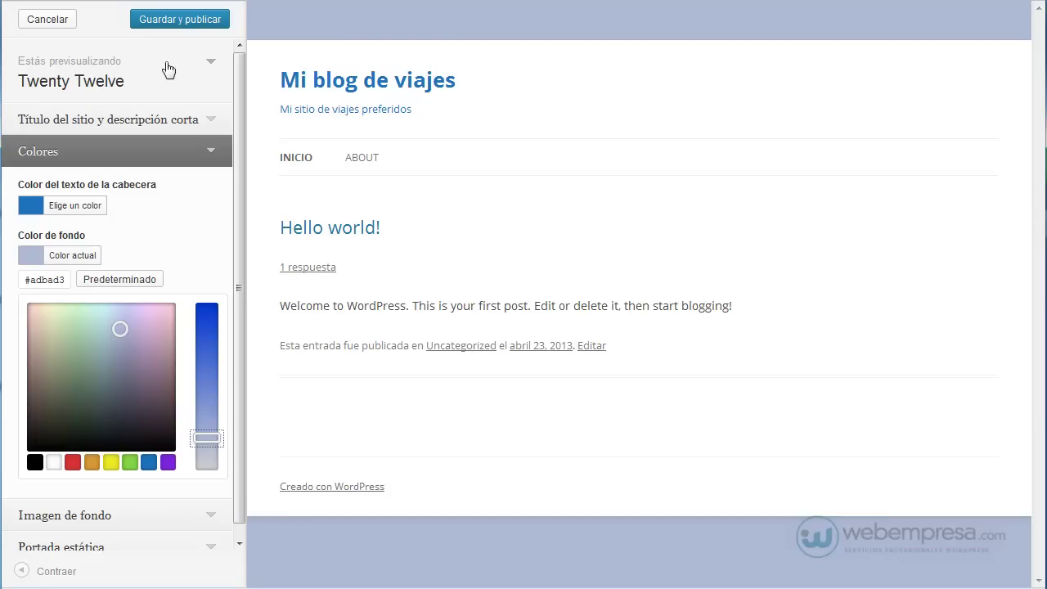
Save and publish the customizations and refresh the live blog page to check them
click(178, 22)
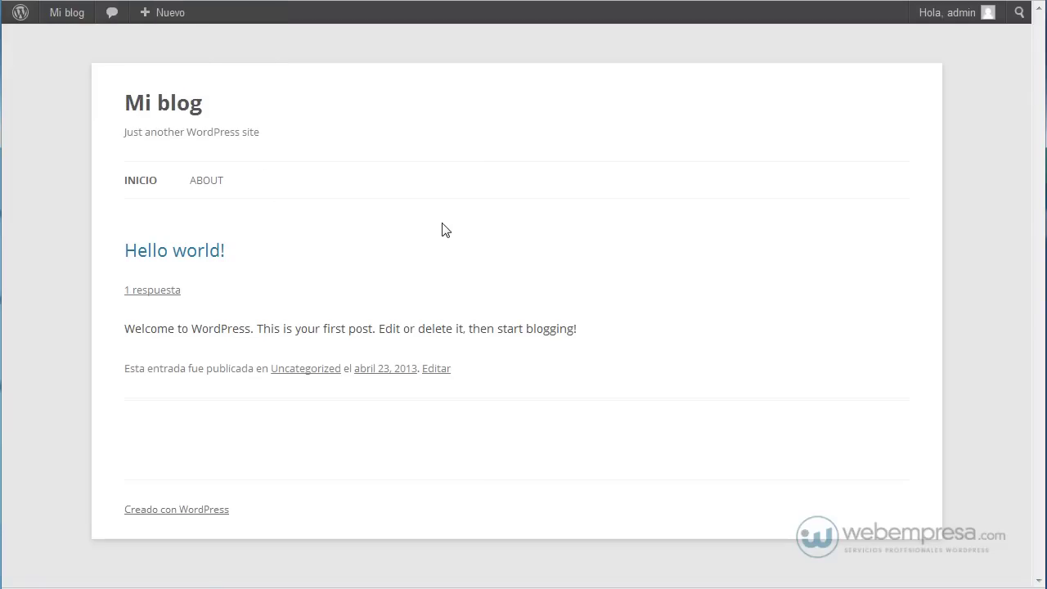
key(F5)
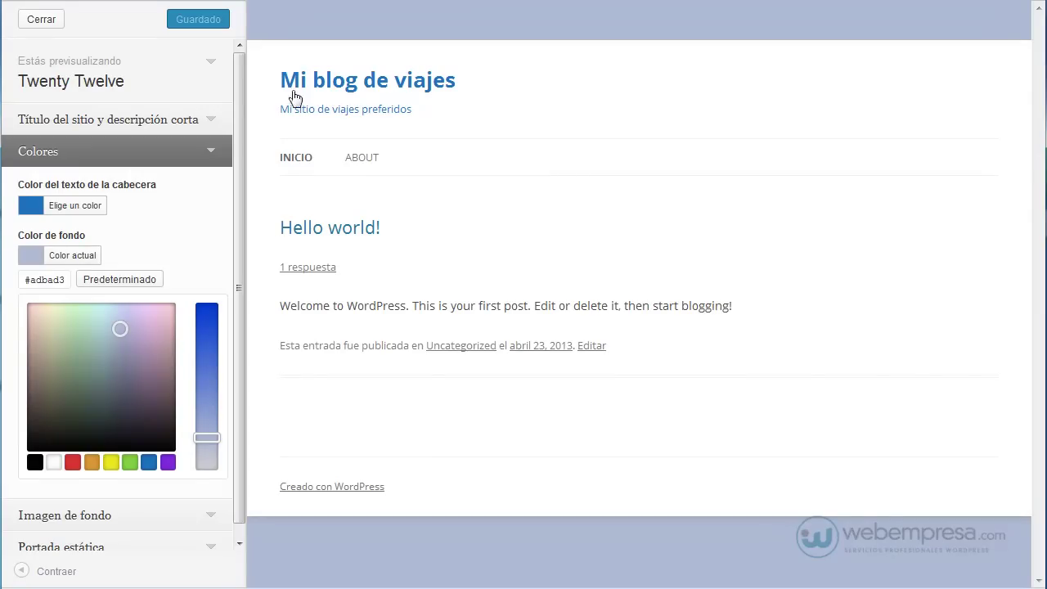
Upload mundo.gif from the computer as the site's background image
drag(241, 319, 238, 452)
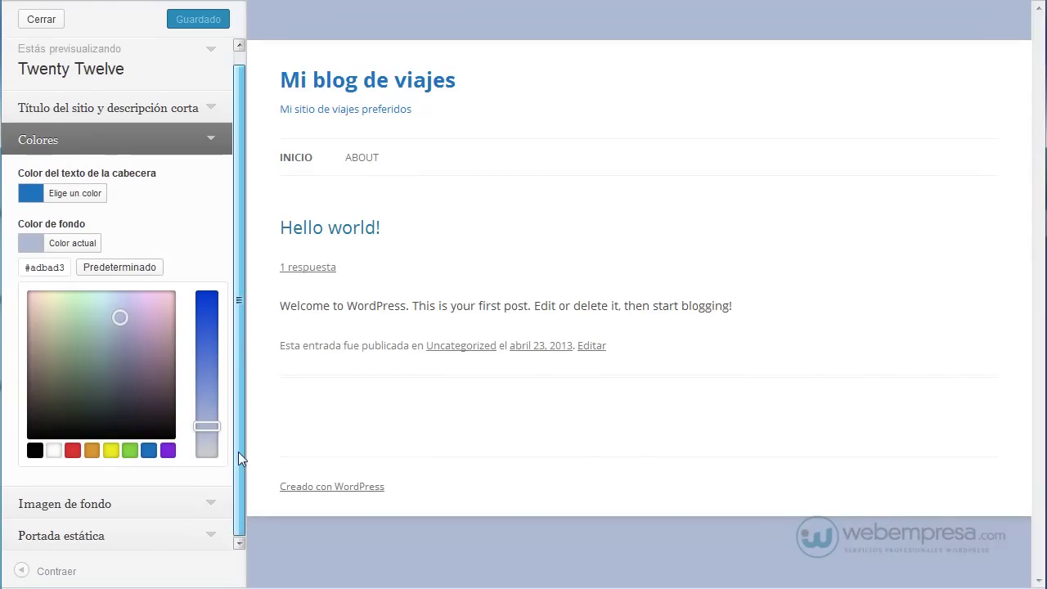
click(206, 504)
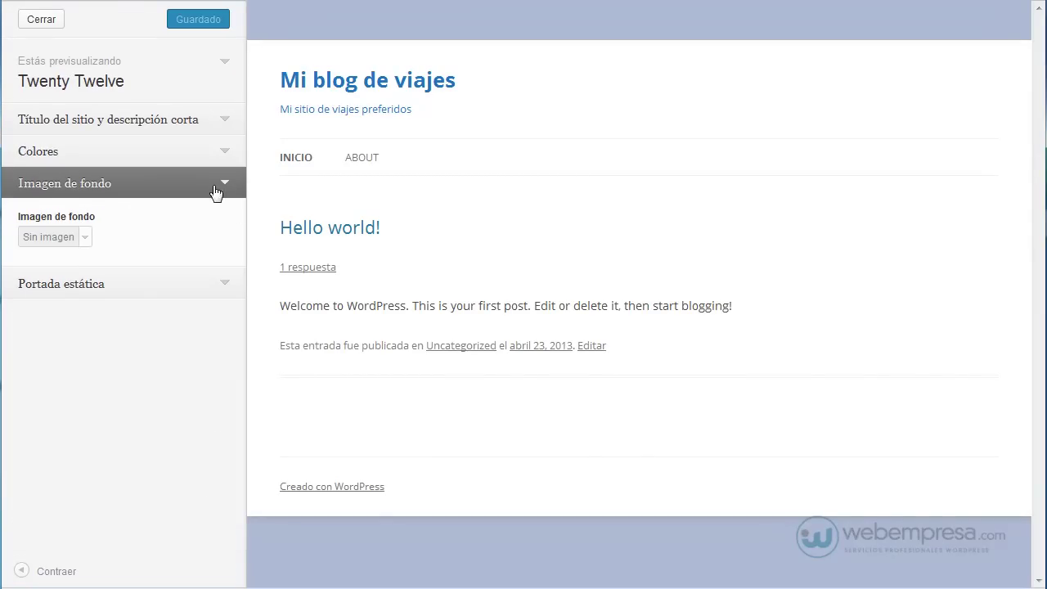
click(84, 237)
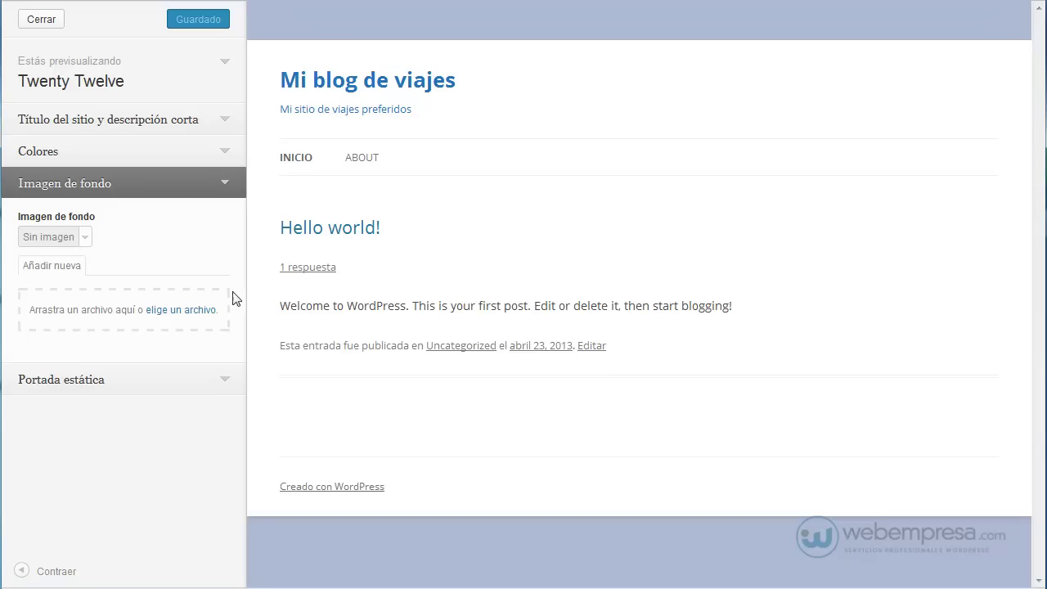
click(197, 315)
click(284, 18)
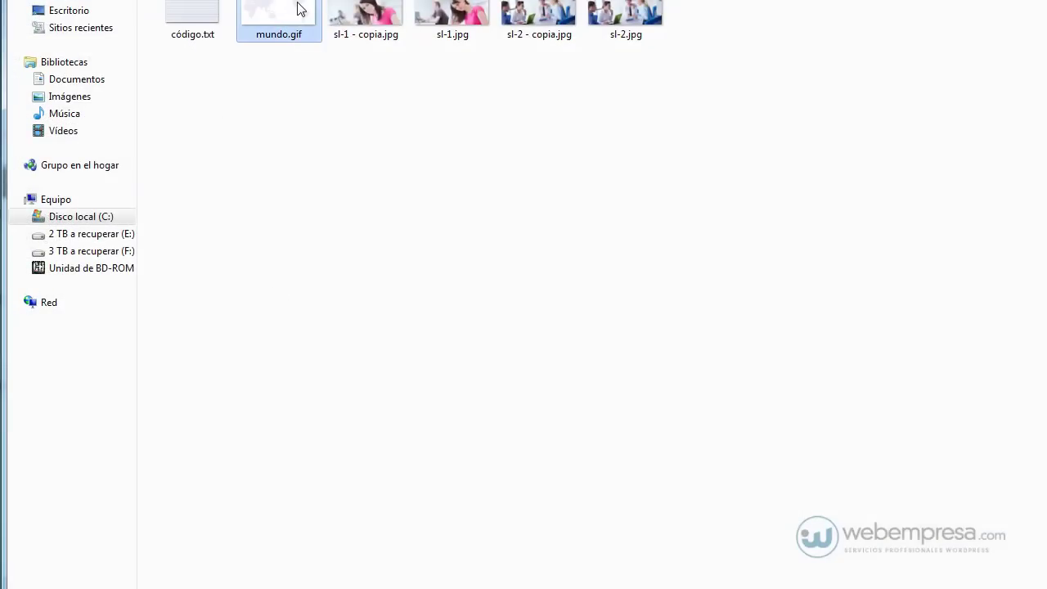
double_click(298, 7)
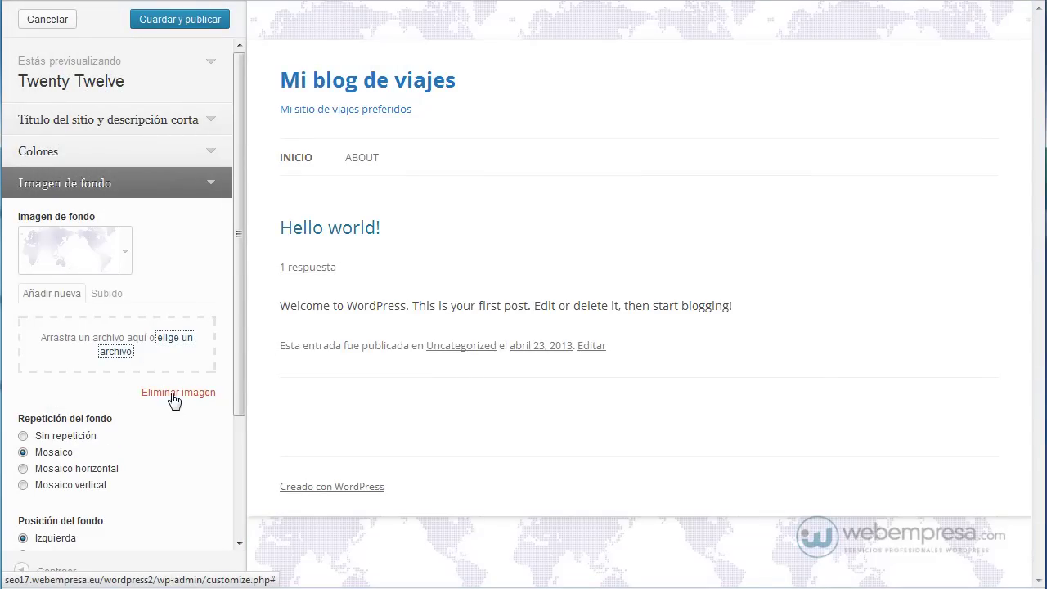
Try the no-repeat, horizontal tile and vertical tile background options, and return to Mosaico
click(23, 436)
click(23, 453)
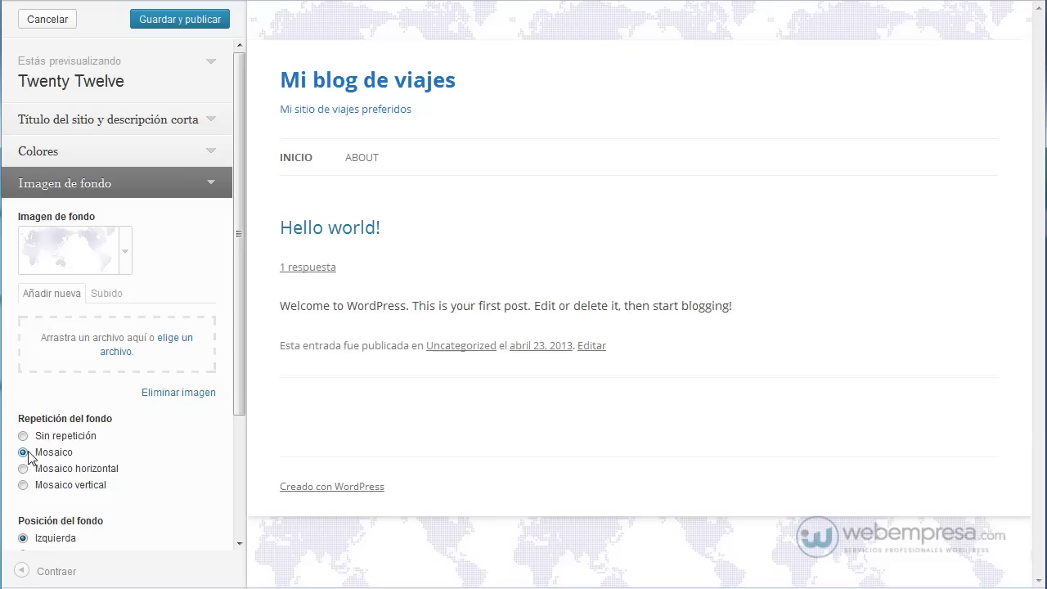
click(23, 468)
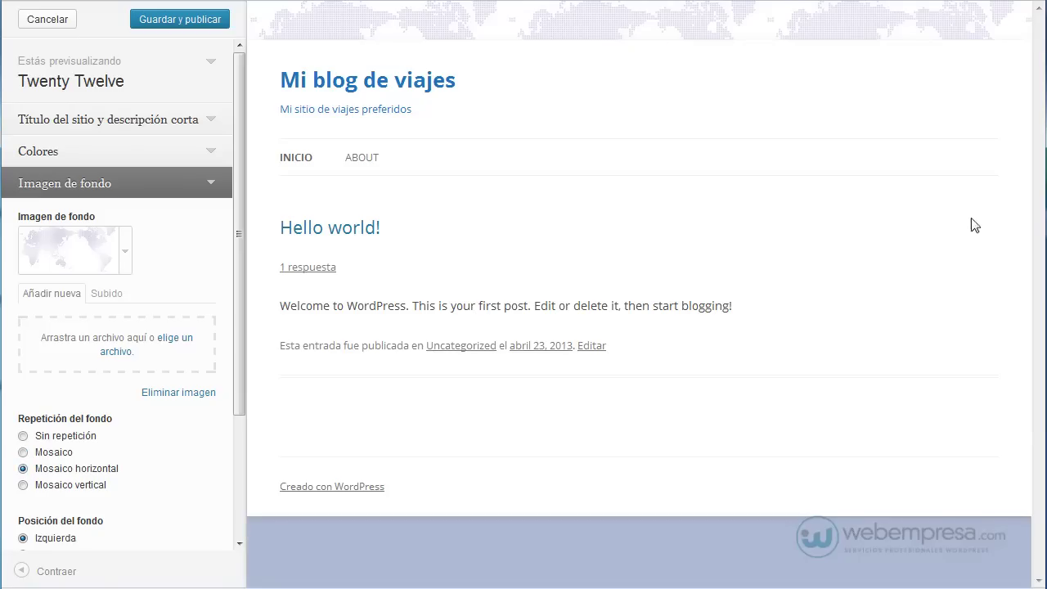
click(22, 485)
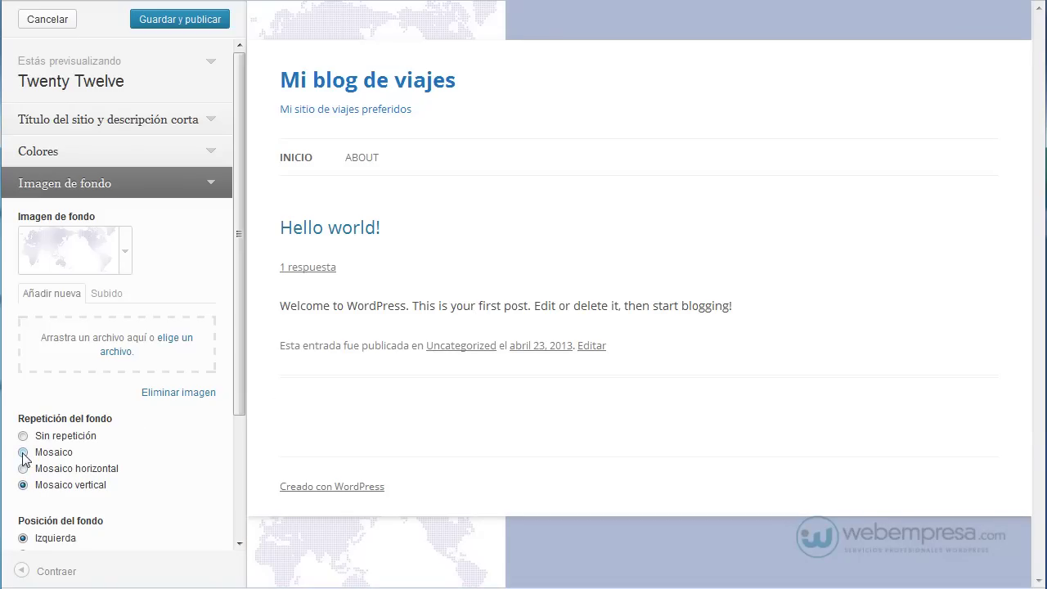
click(23, 453)
Examine the position and attachment options of the background image
scroll(235, 429, down, 1)
drag(238, 413, 229, 480)
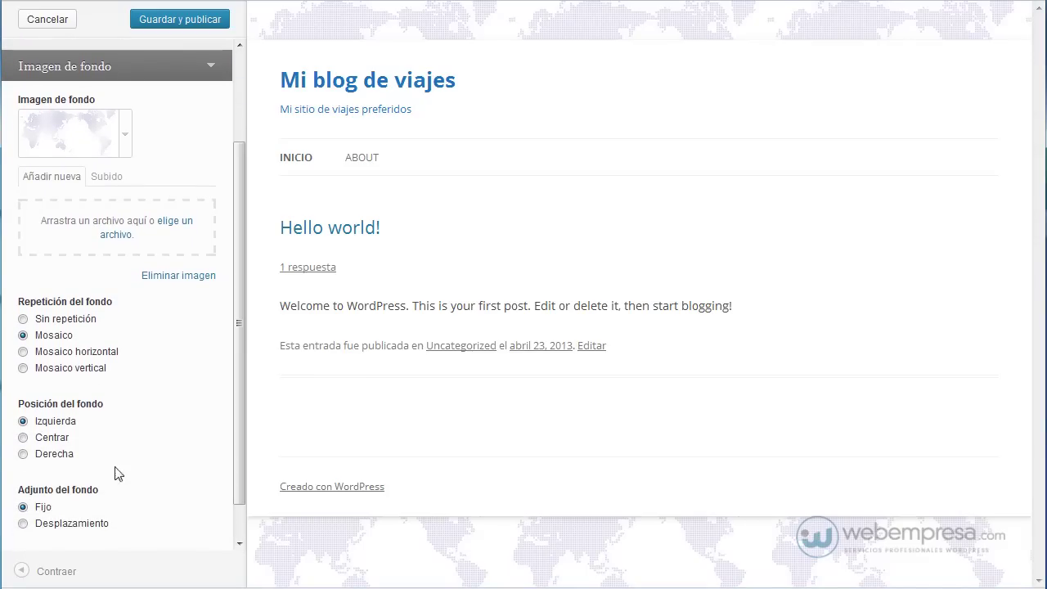
scroll(194, 447, down, 1)
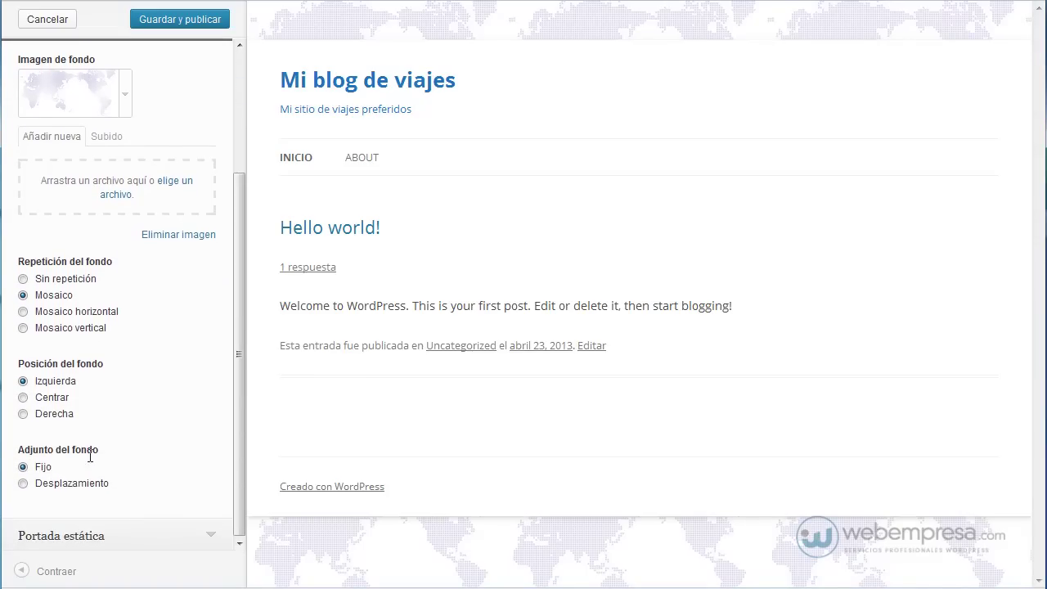
Try the Desplazamiento attachment option for the background image and return to Fijo
click(25, 483)
click(23, 467)
Try the About page as both the static front page and the posts page, and return the front page to Tus últimas entradas
click(200, 541)
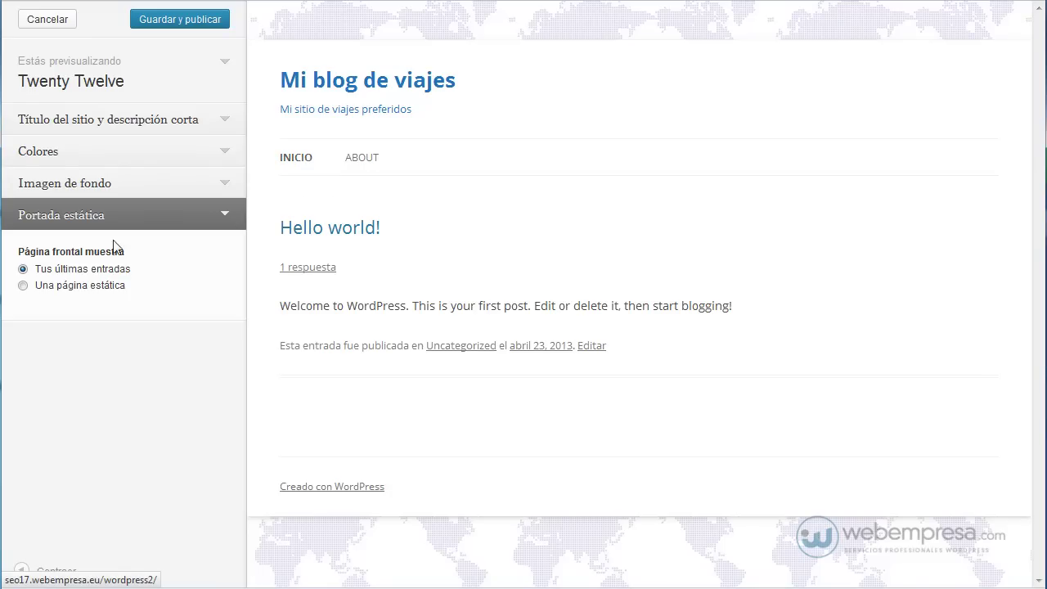
click(23, 285)
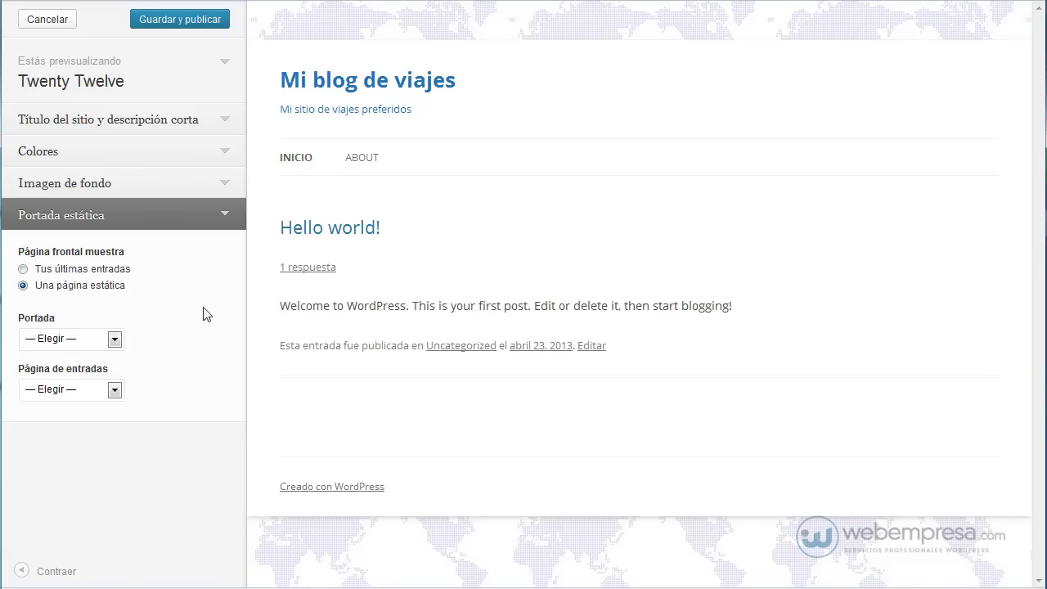
click(115, 338)
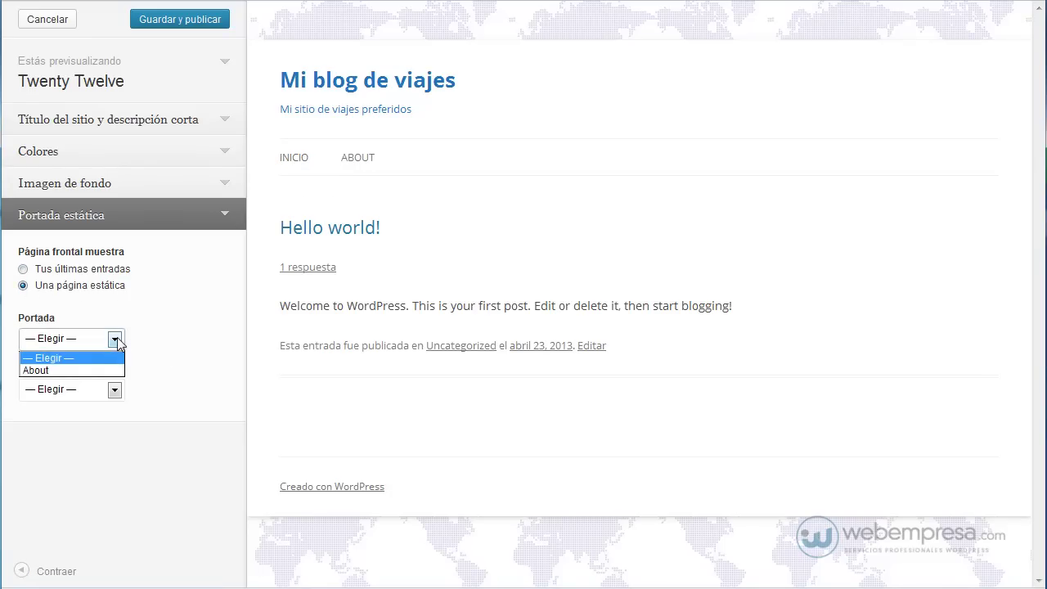
click(63, 370)
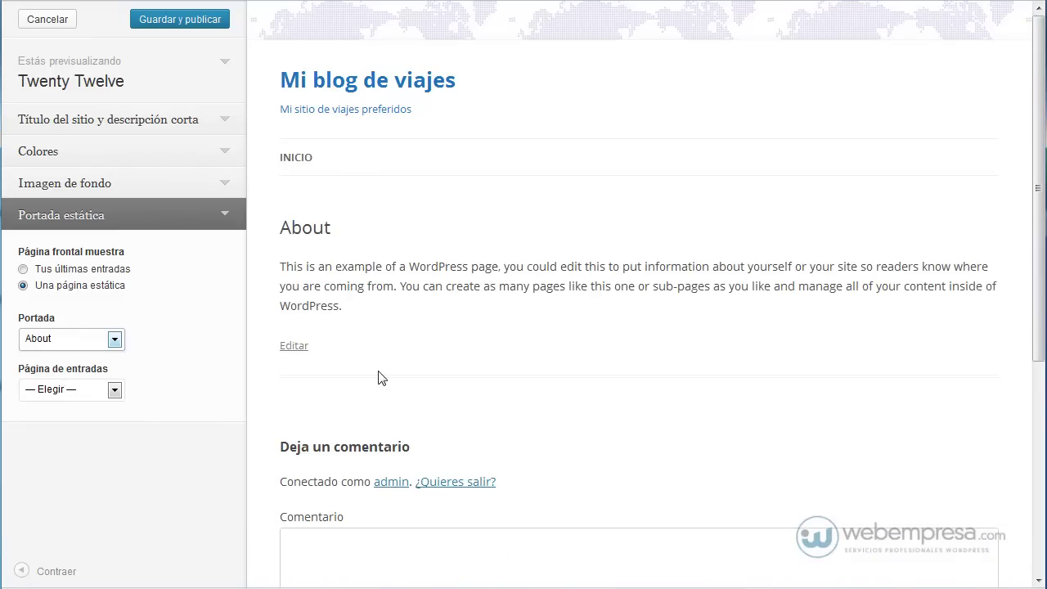
click(114, 391)
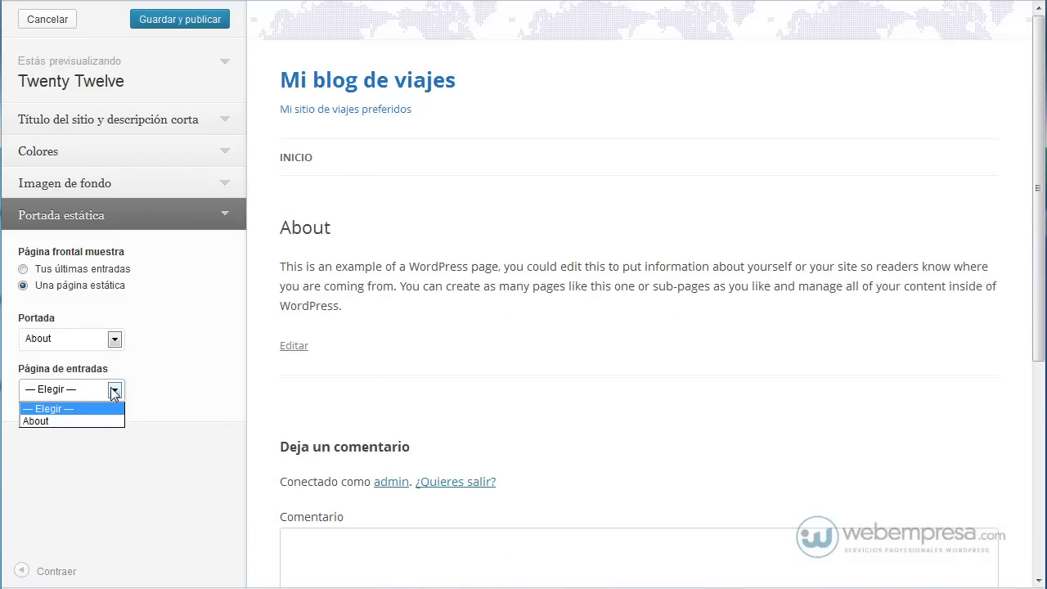
click(69, 421)
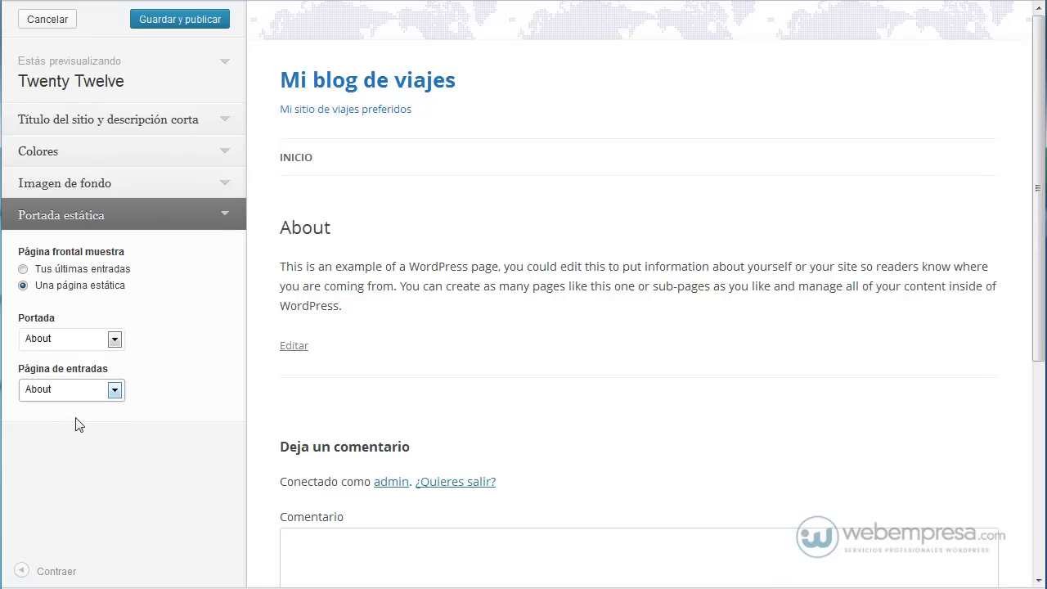
click(24, 270)
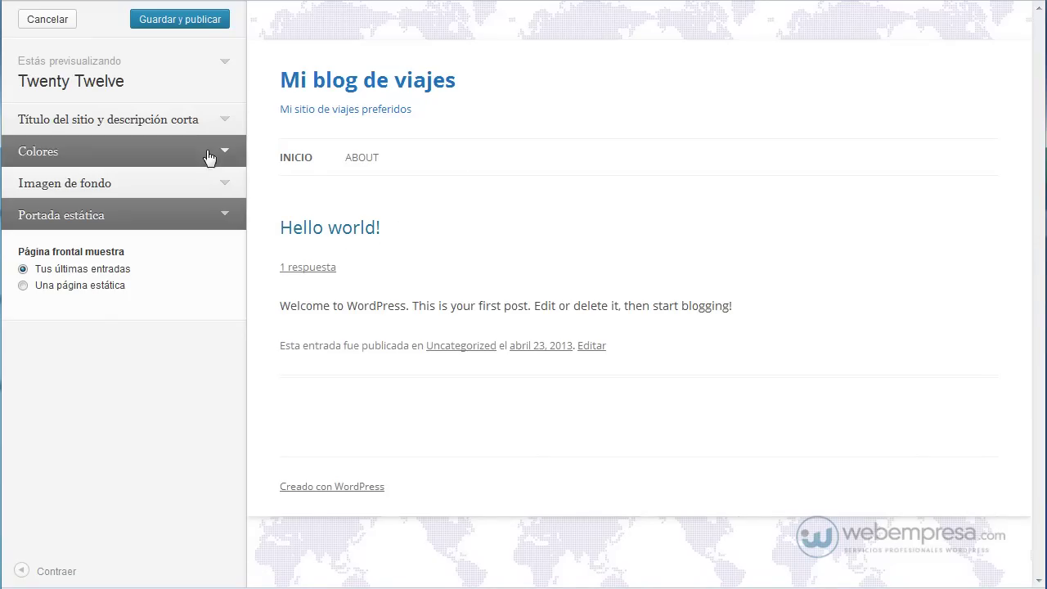
Save and publish the background image settings and close the theme customizer
click(195, 23)
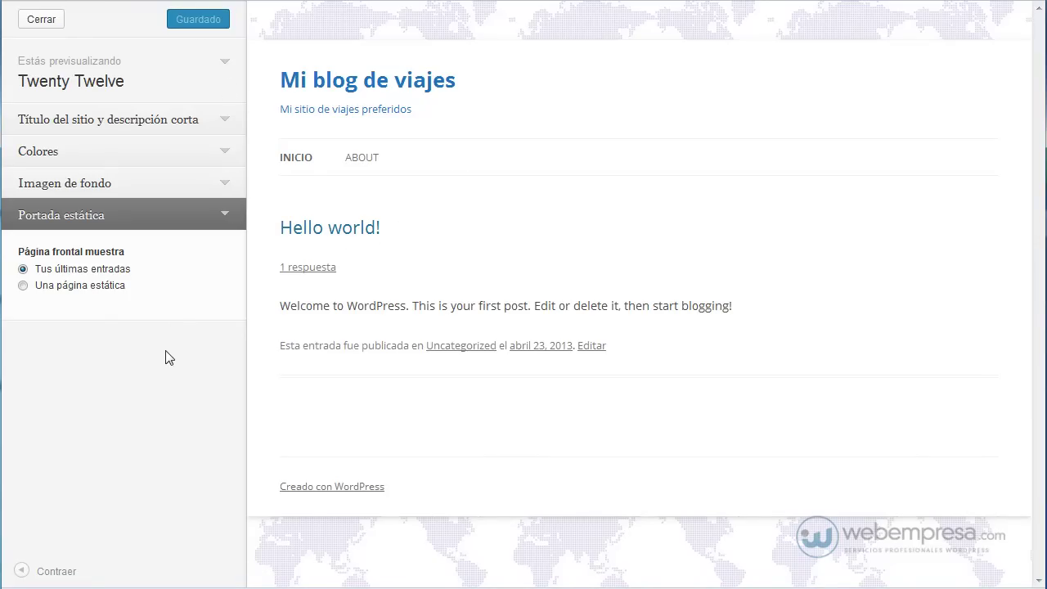
click(27, 18)
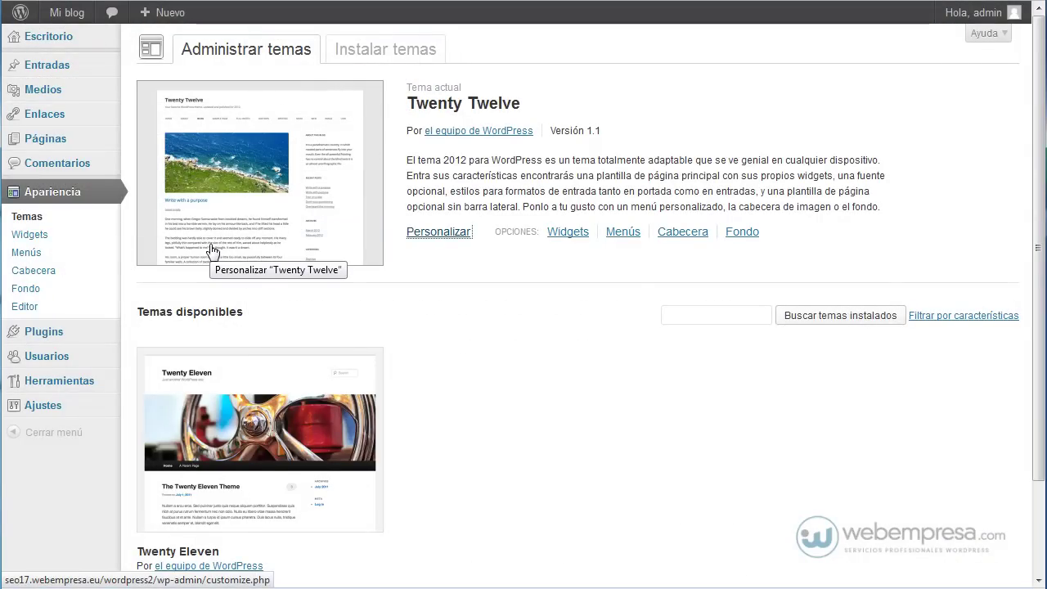
Check the suggested header image dimensions and upload sl-2.jpg from the computer as the custom header image
click(49, 275)
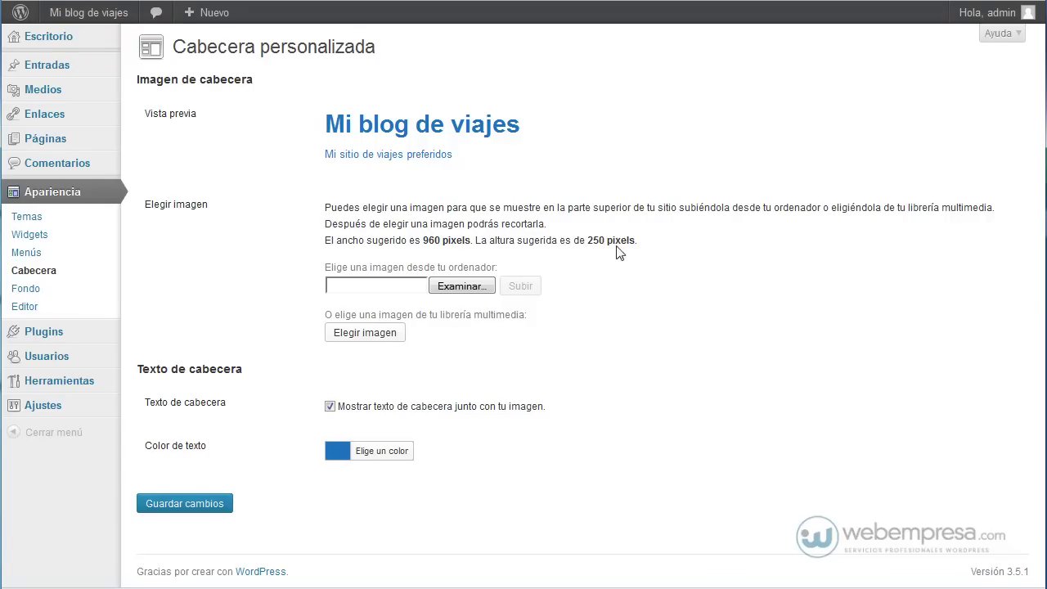
drag(643, 246, 447, 240)
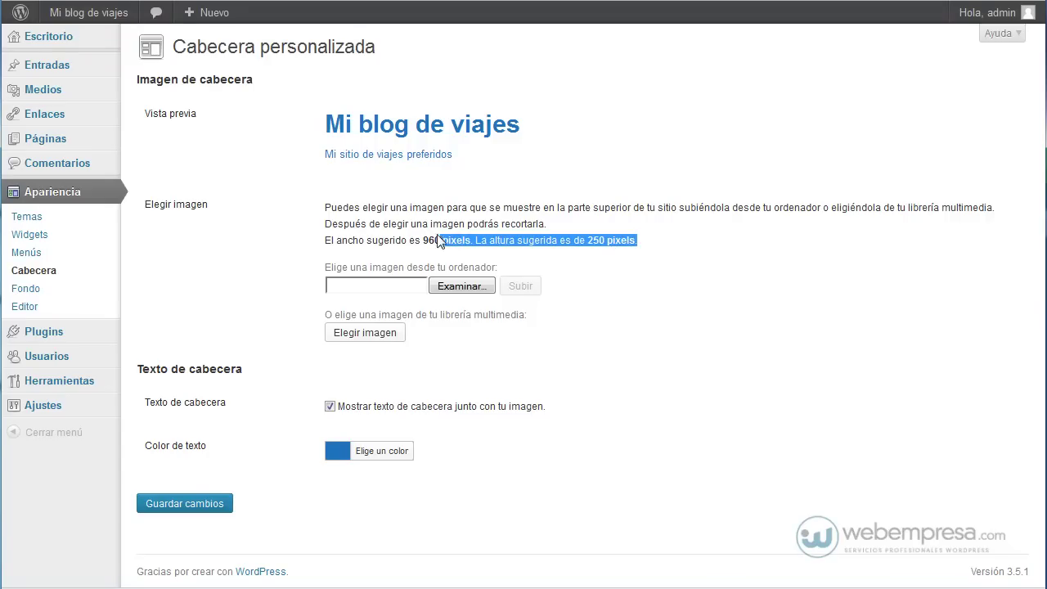
click(455, 286)
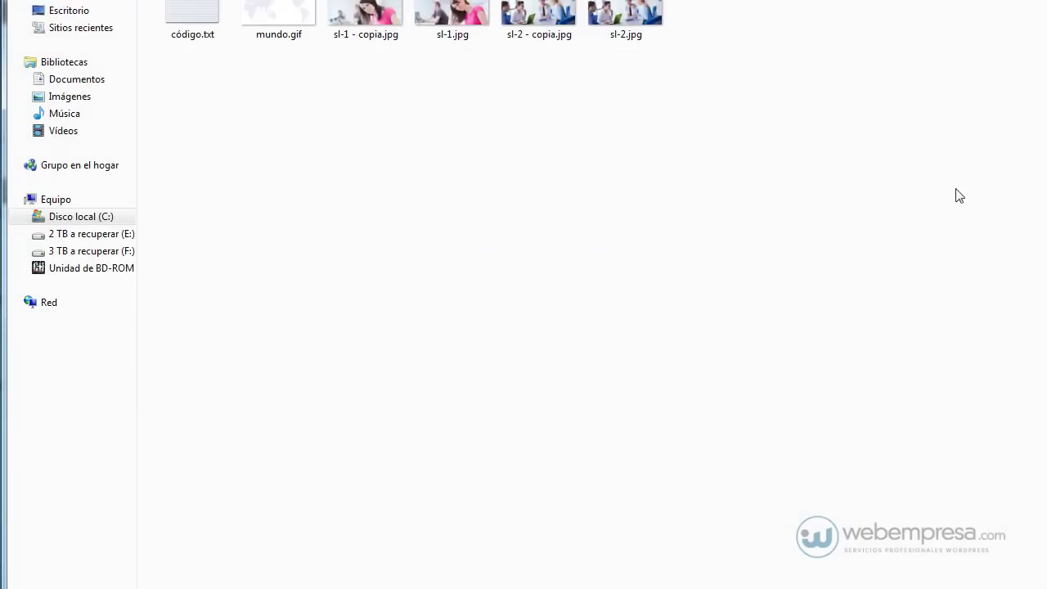
double_click(630, 16)
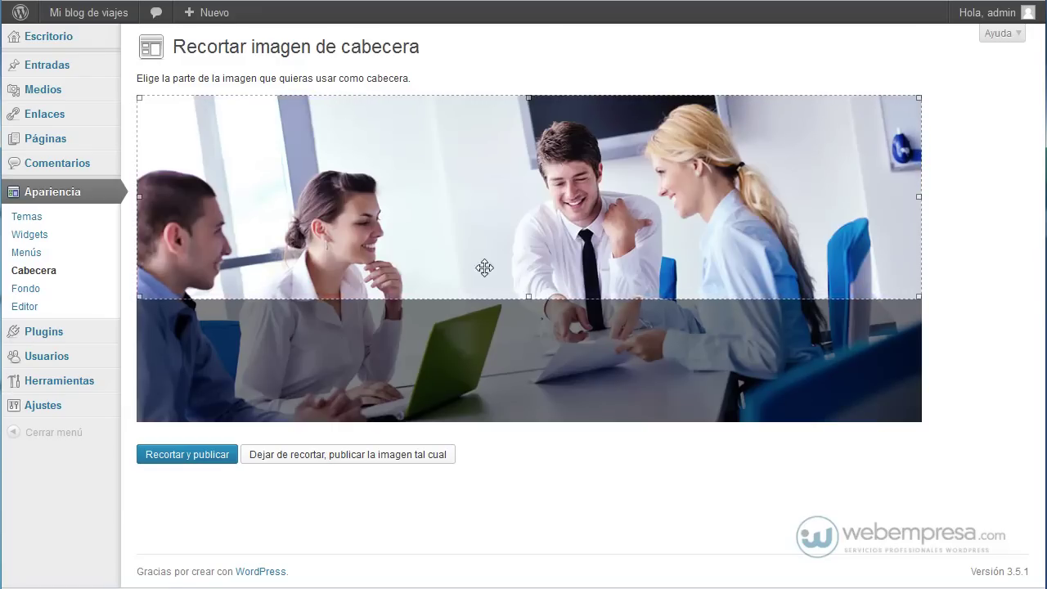
Move the header crop area slightly down, crop and publish the image, and save the header settings
mouse_move(519, 229)
mouse_down()
mouse_move(517, 275)
mouse_move(514, 238)
mouse_up()
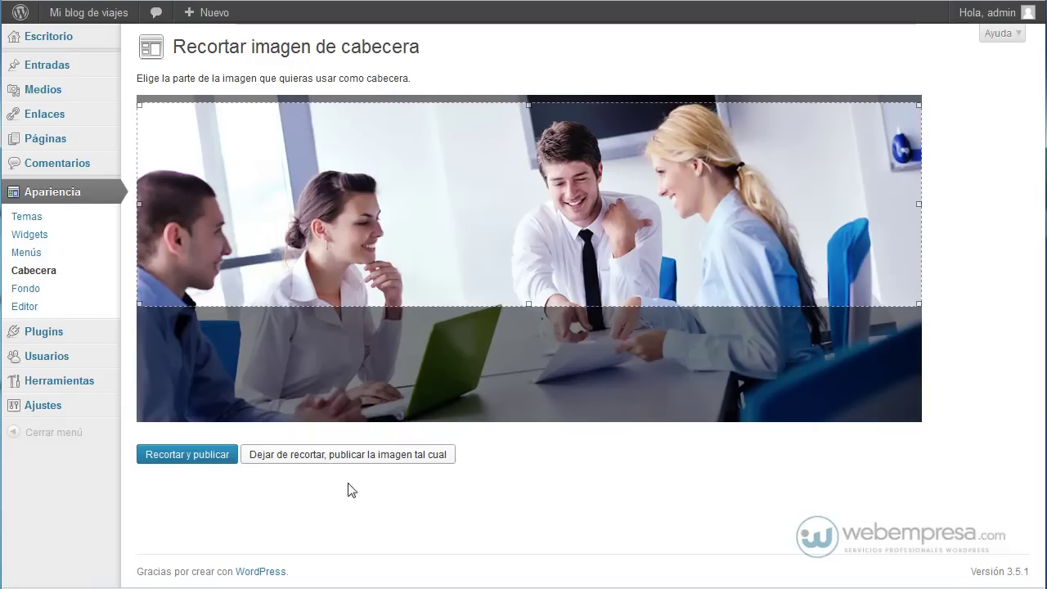
click(178, 461)
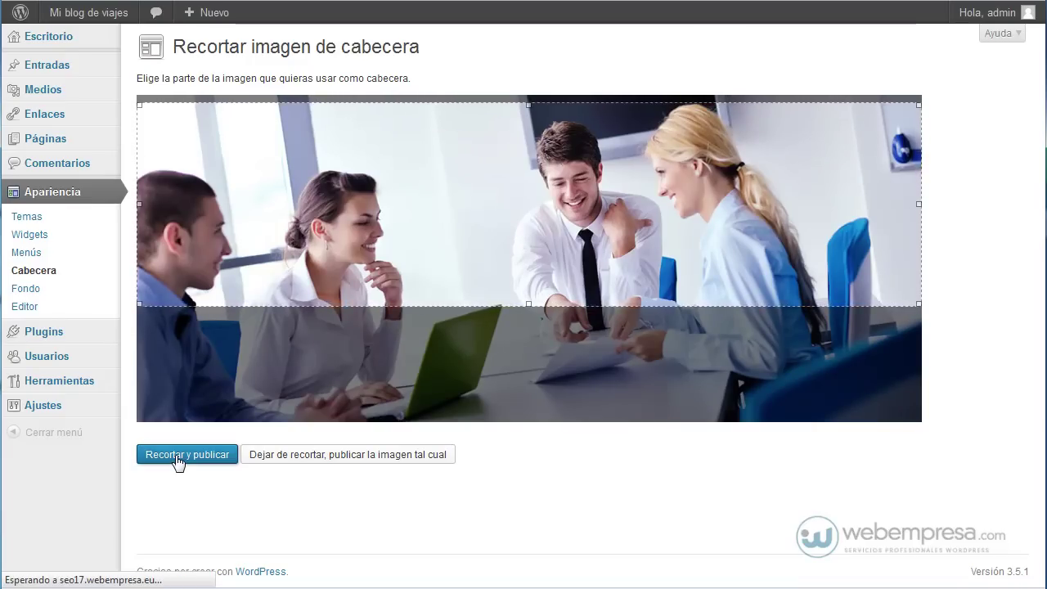
scroll(534, 466, down, 5)
scroll(534, 470, down, 1)
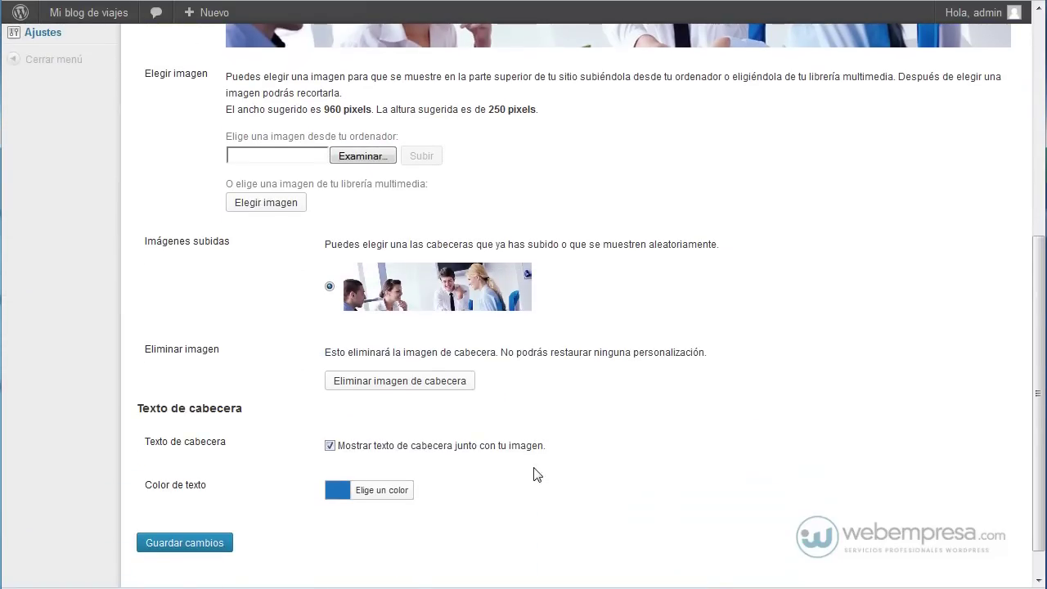
click(166, 546)
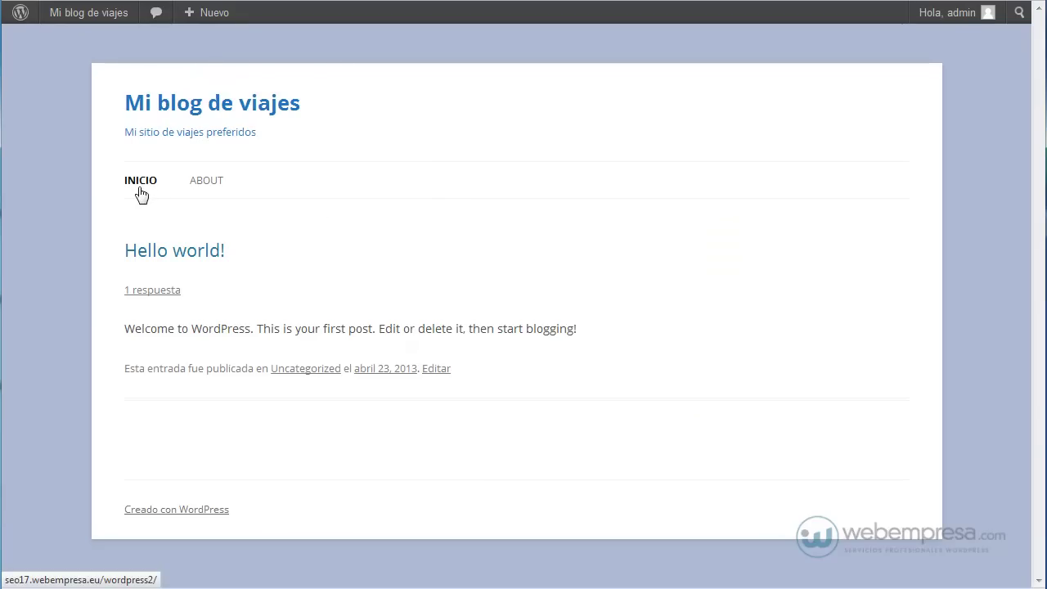
Reload the live blog's home page to check the header and background images, and return to the header settings
click(139, 190)
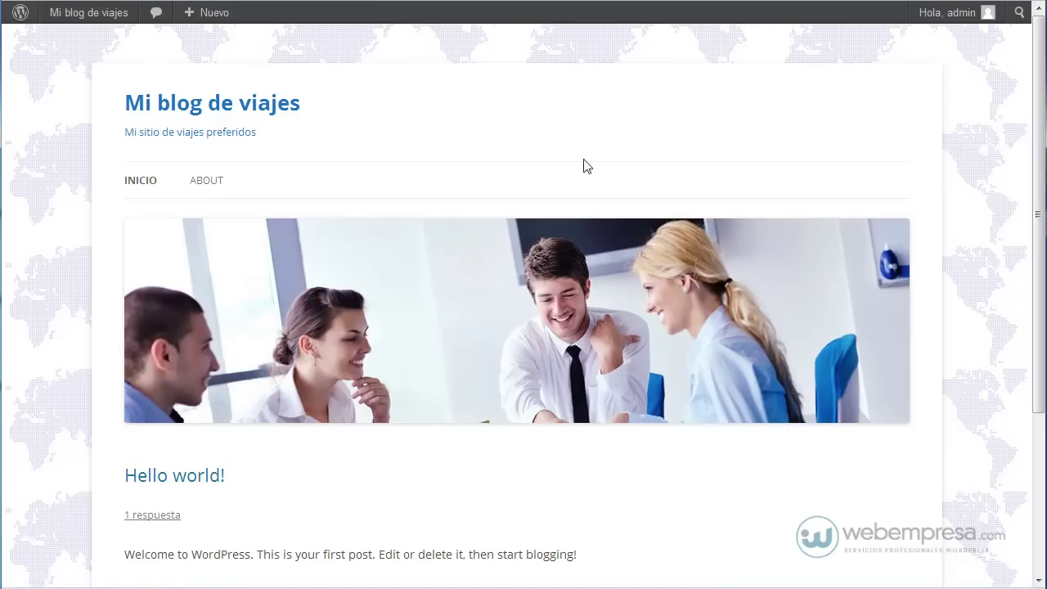
key(alt+Left)
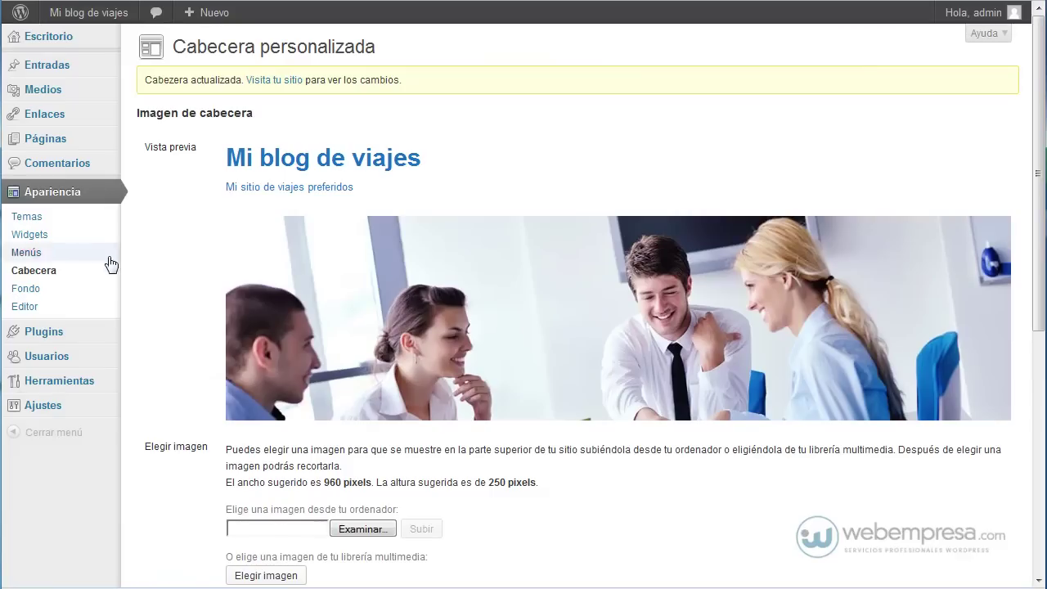
View the custom background settings and the theme's style.css in the theme editor
click(55, 293)
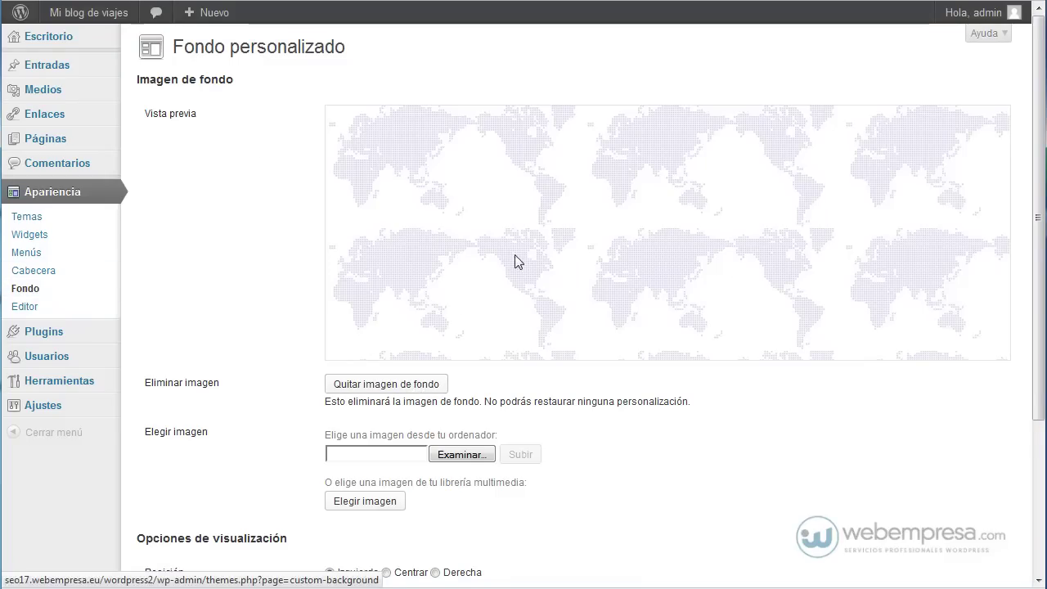
click(40, 313)
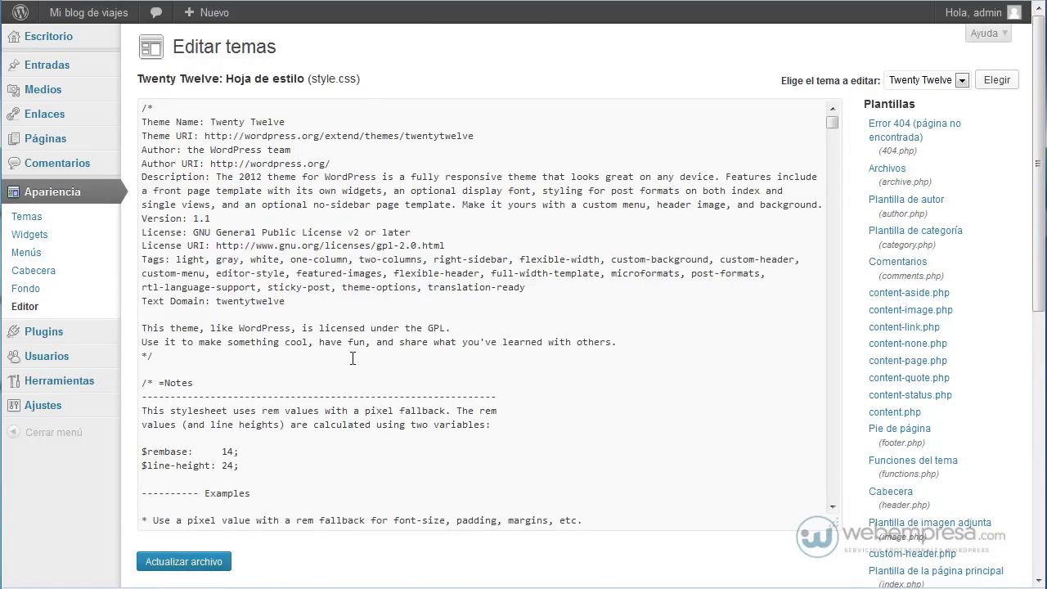
Add the Calendario widget to the Barra lateral principal and place the Buscar widget above it
click(38, 243)
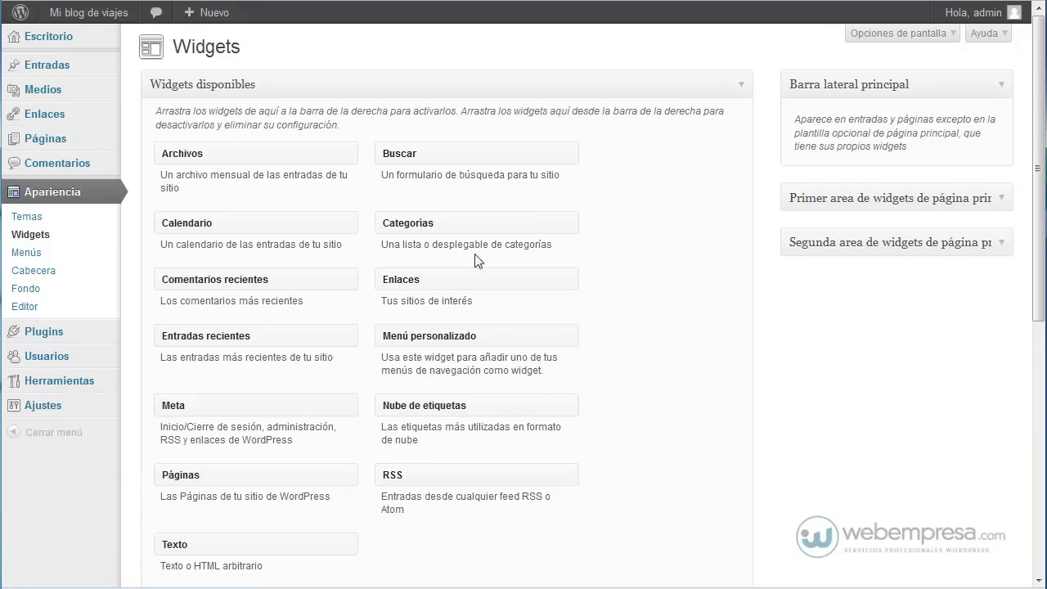
scroll(610, 327, down, 3)
scroll(609, 334, up, 3)
drag(245, 227, 900, 114)
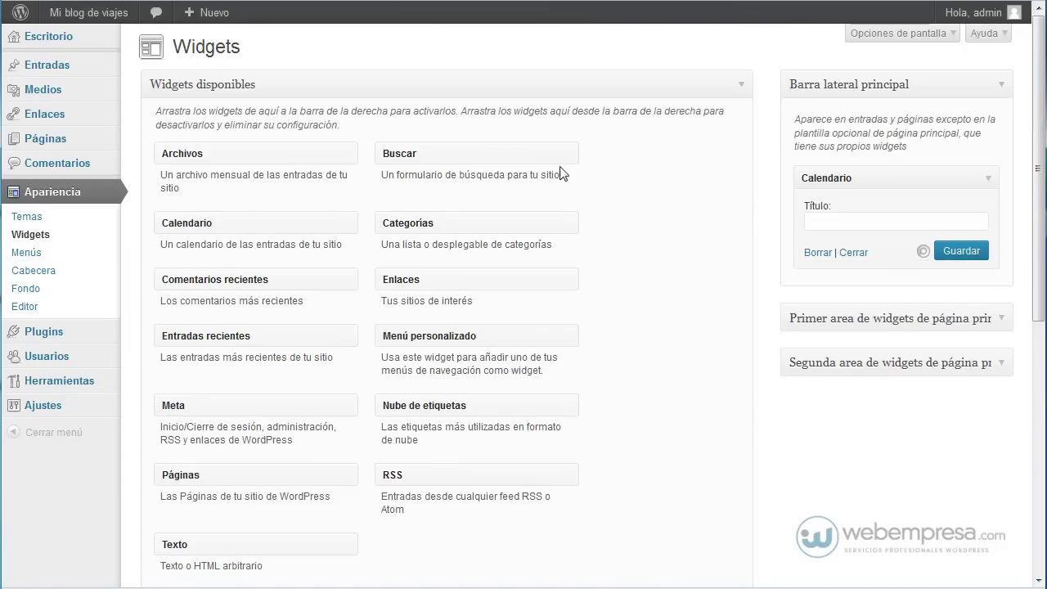
drag(503, 160, 900, 137)
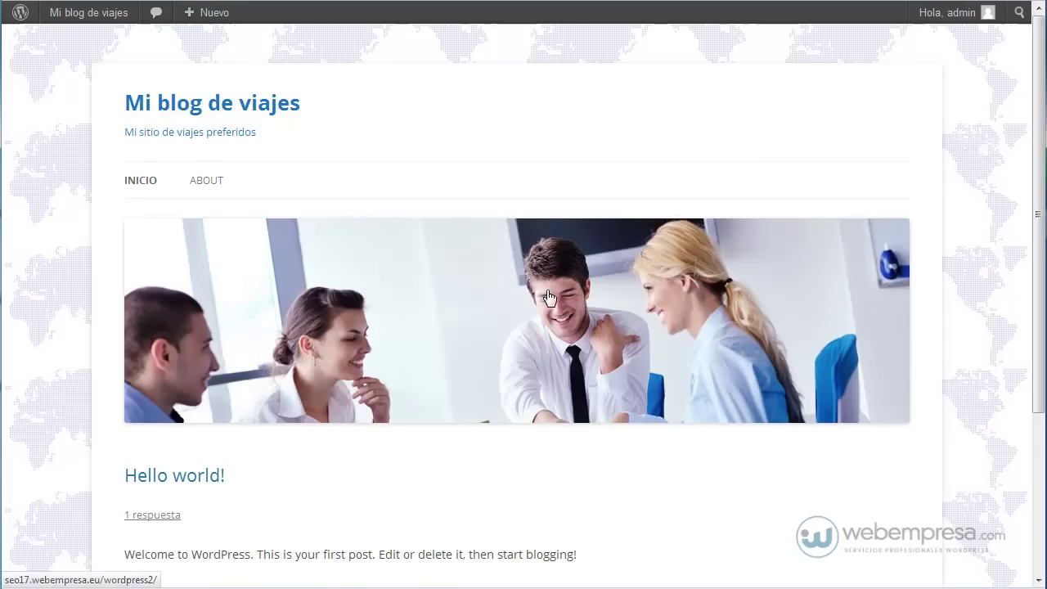
Refresh the live blog page to check the search and calendar widgets in its sidebar
scroll(550, 278, down, 3)
key(F5)
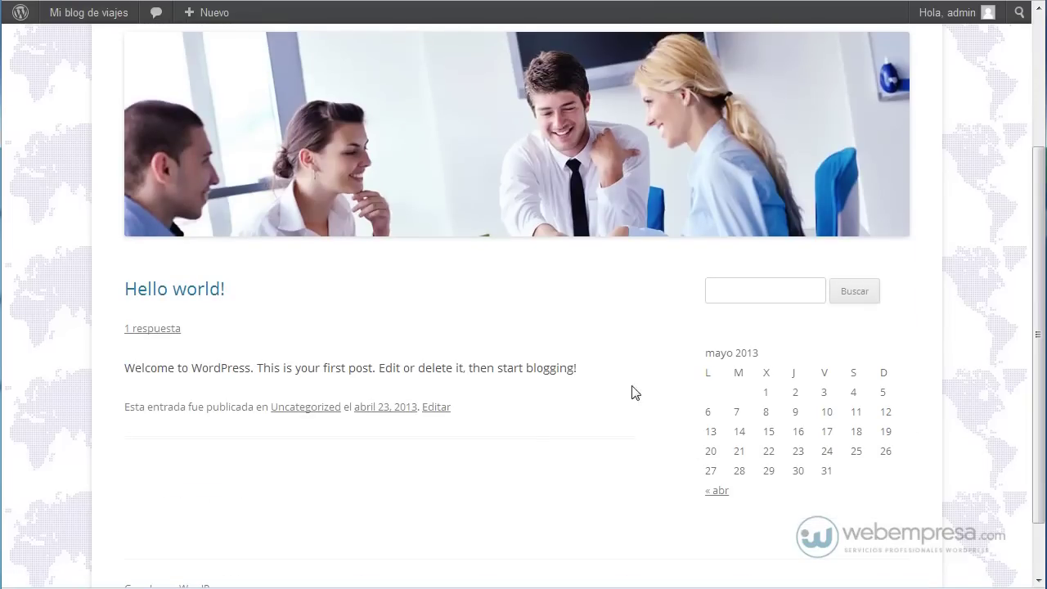
scroll(439, 98, up, 3)
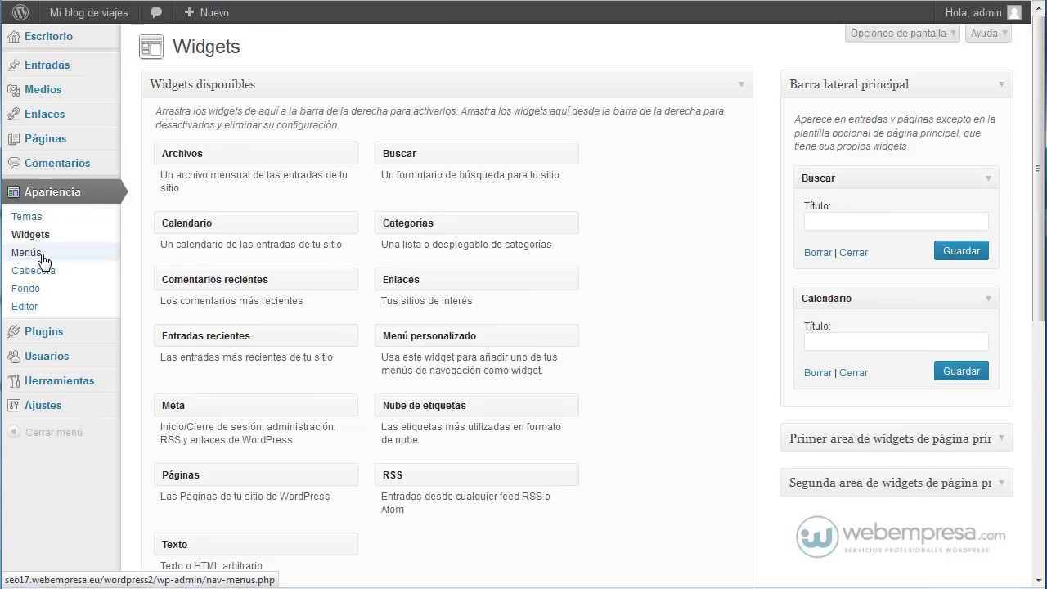
View the page for creating custom navigation menus
click(41, 257)
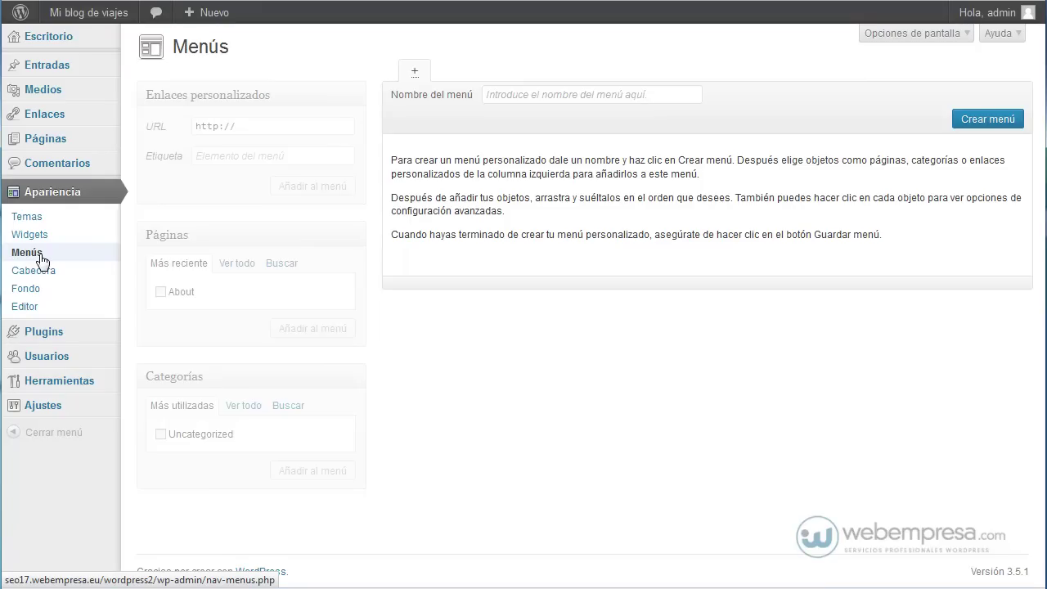
Reopen the Twenty Twelve customizer from the themes page and examine the uploaded image in its header image section
click(28, 219)
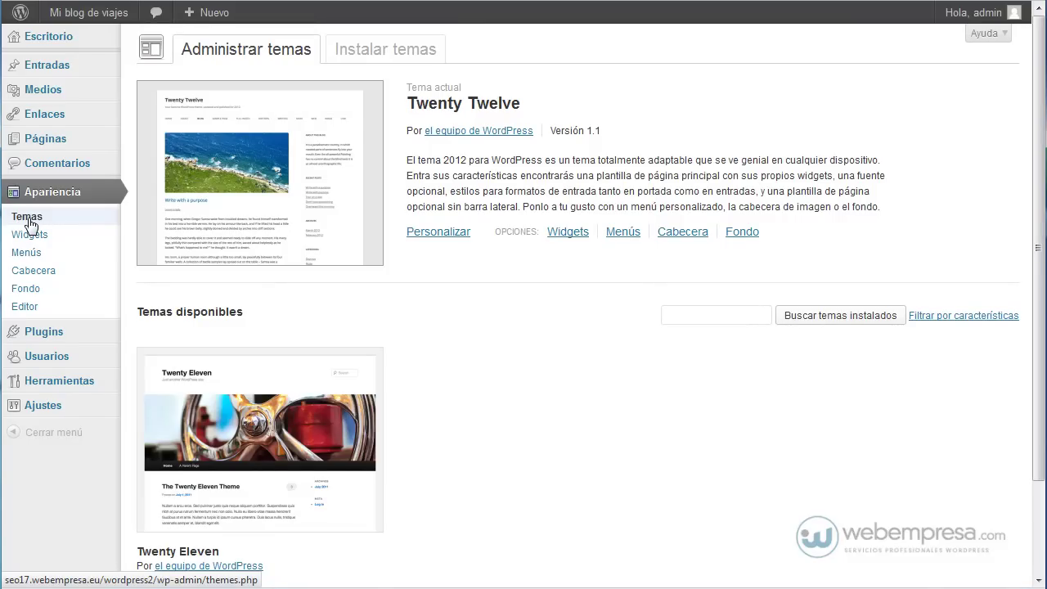
click(447, 239)
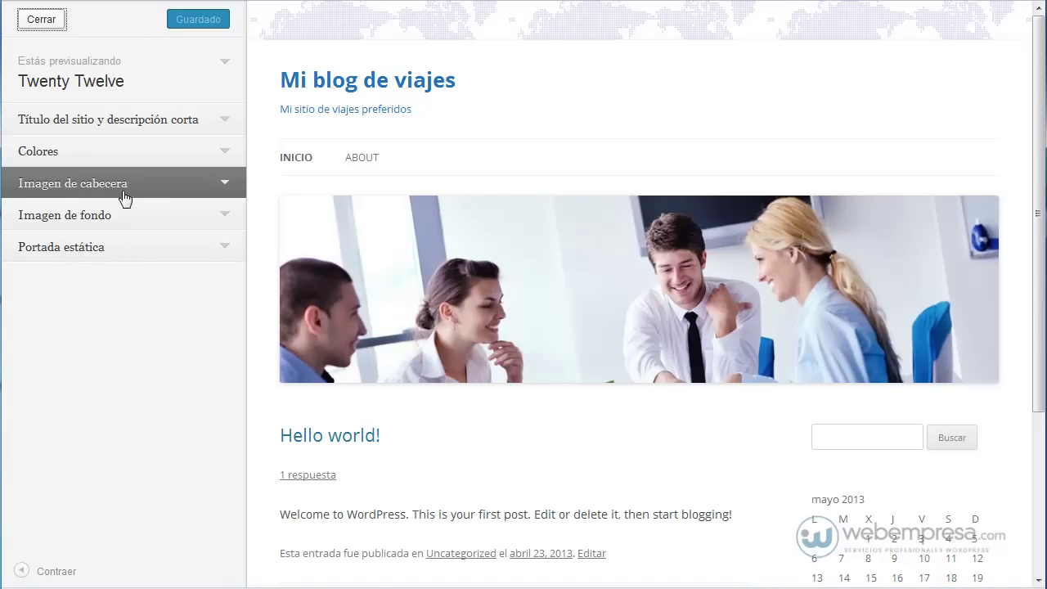
click(226, 187)
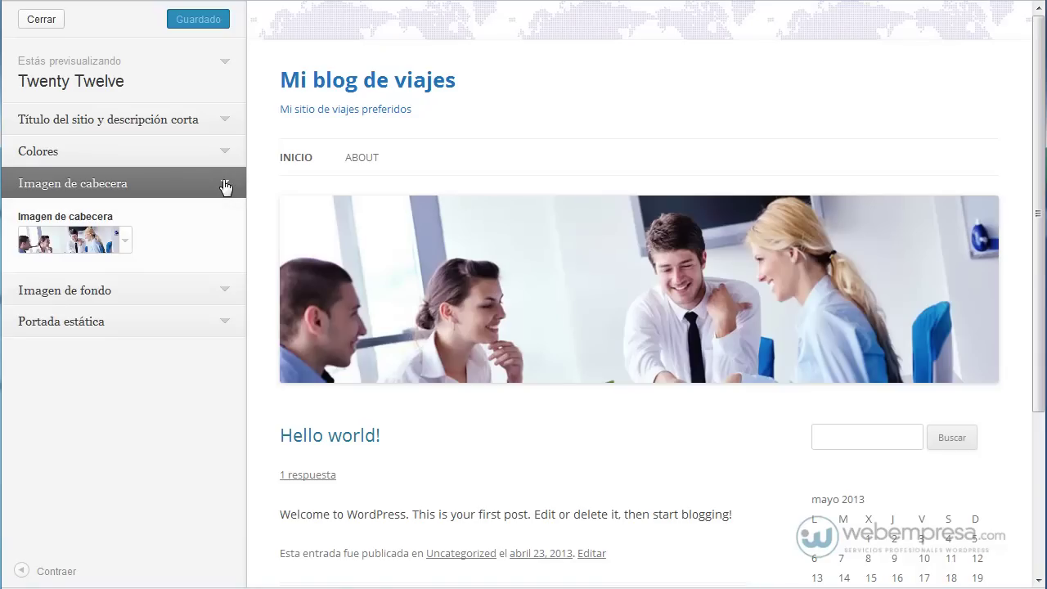
click(126, 241)
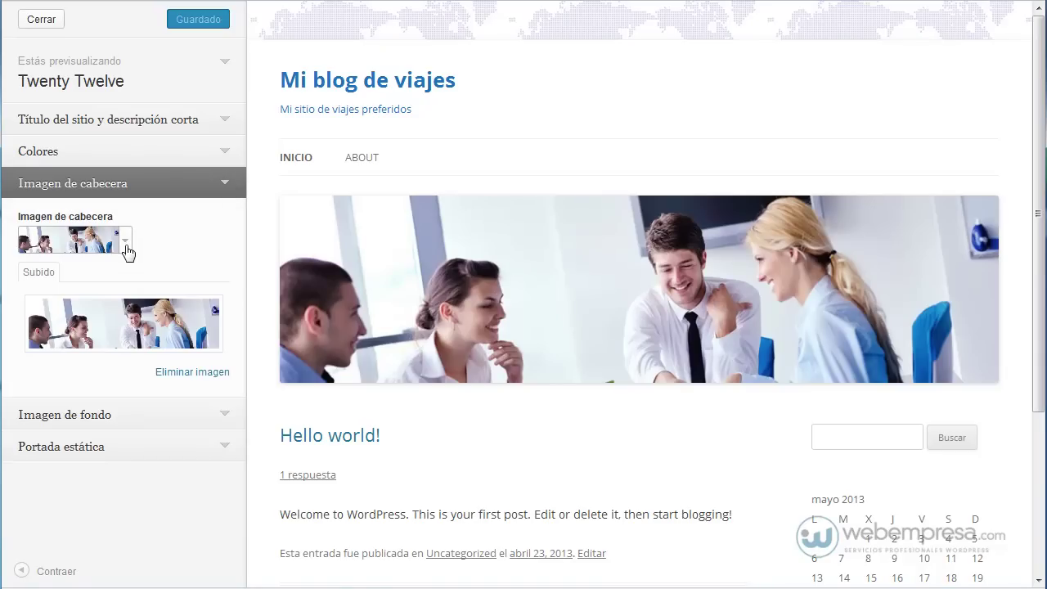
click(219, 416)
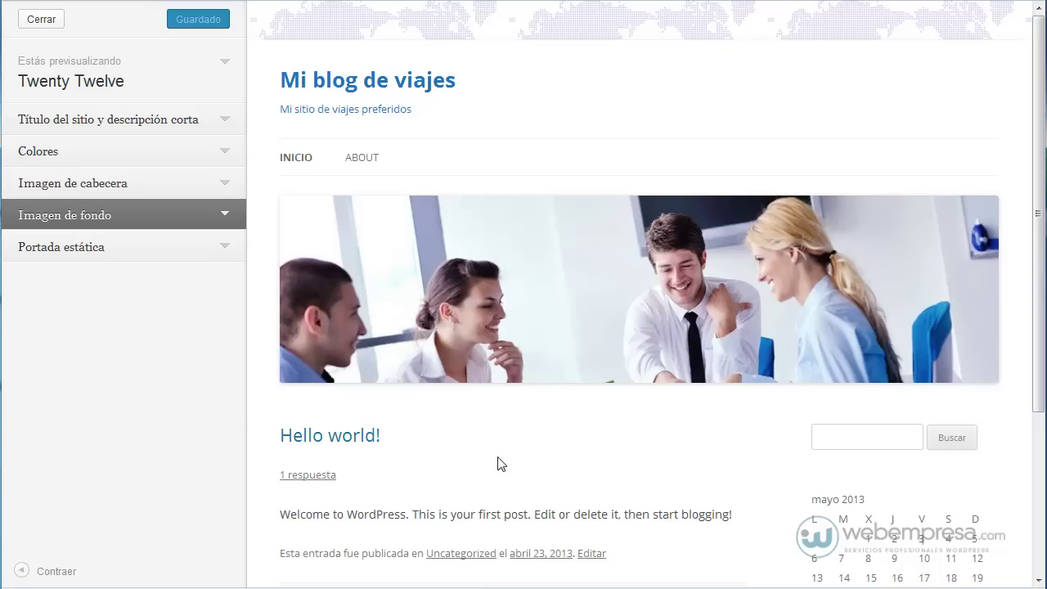